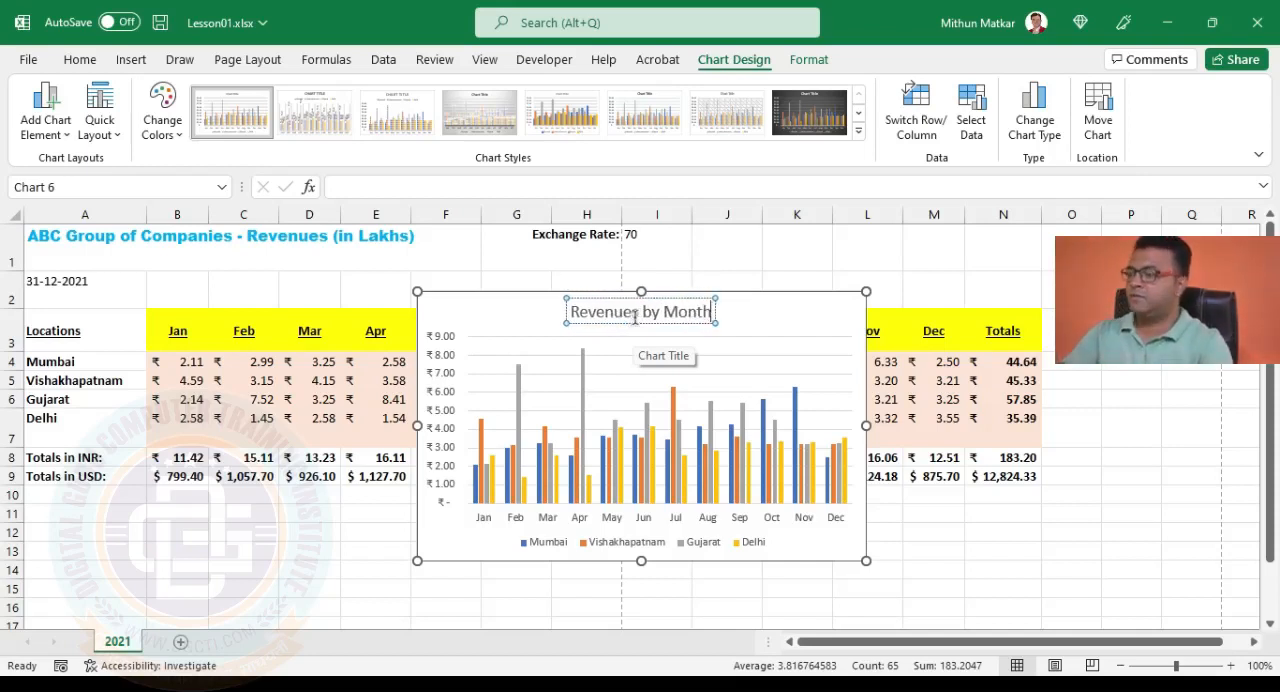
Complete the chart title so it reads "Revenues by Month for 2021".
type("for 3")
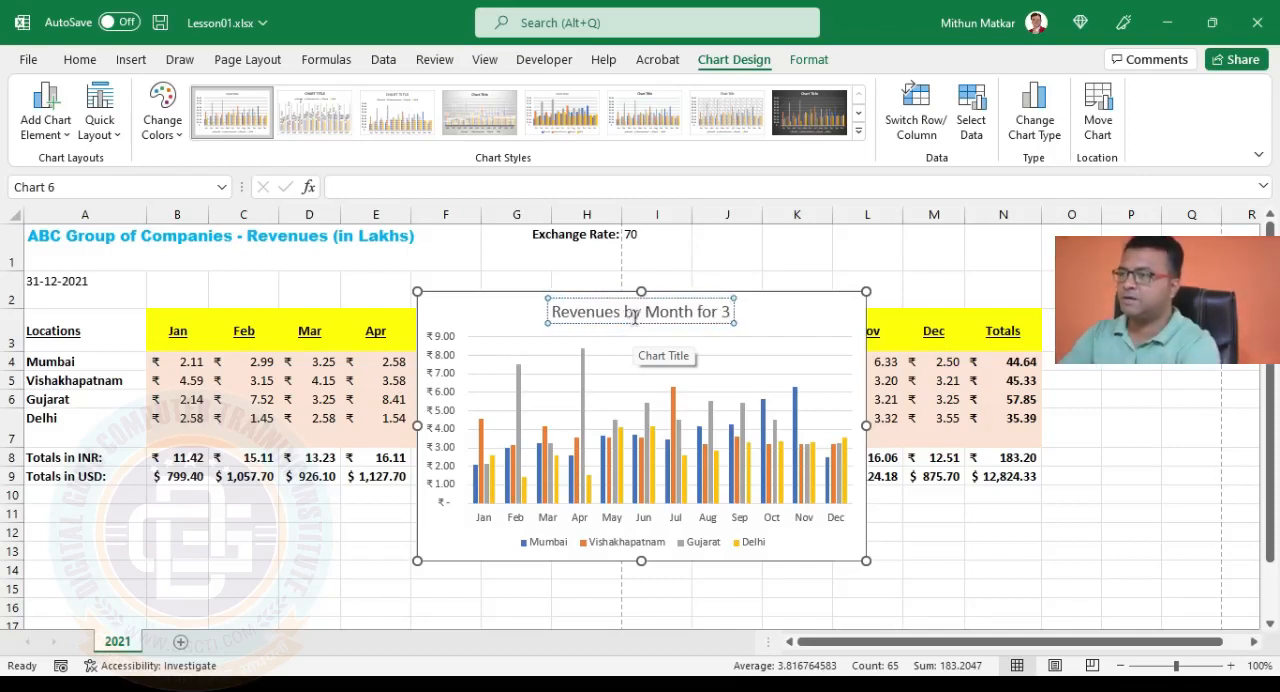
key("BackSpace")
type("2021")
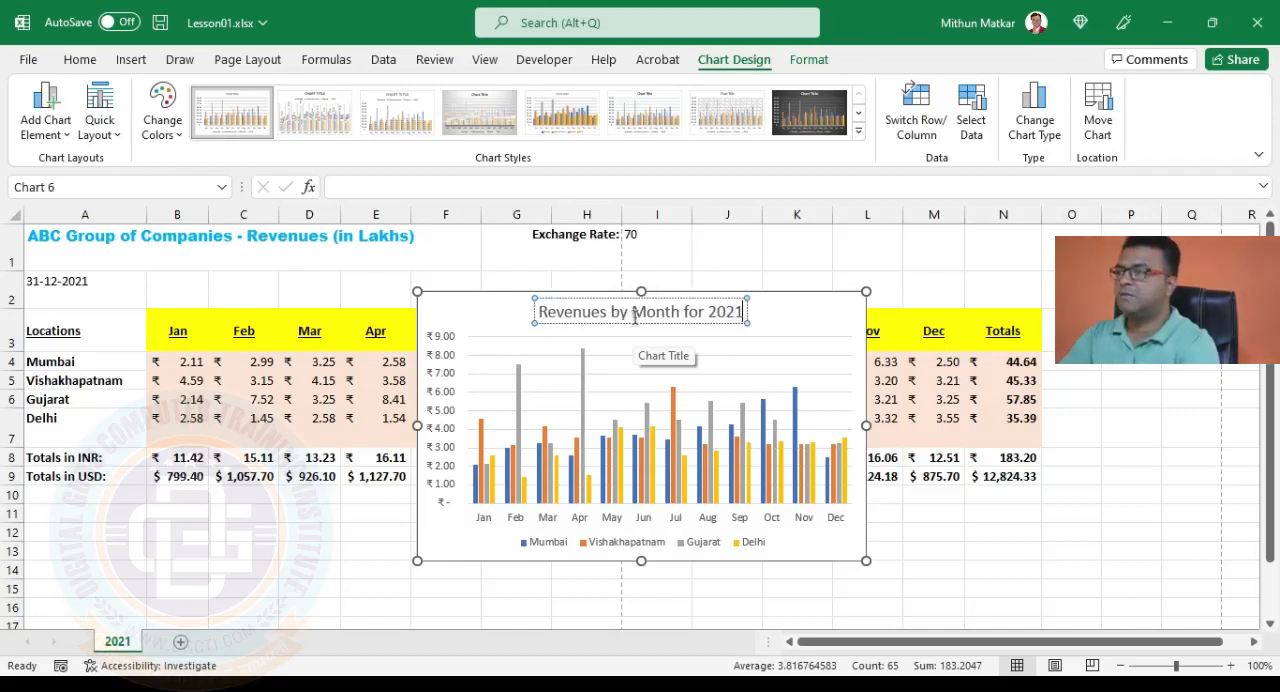
left_click(500, 304)
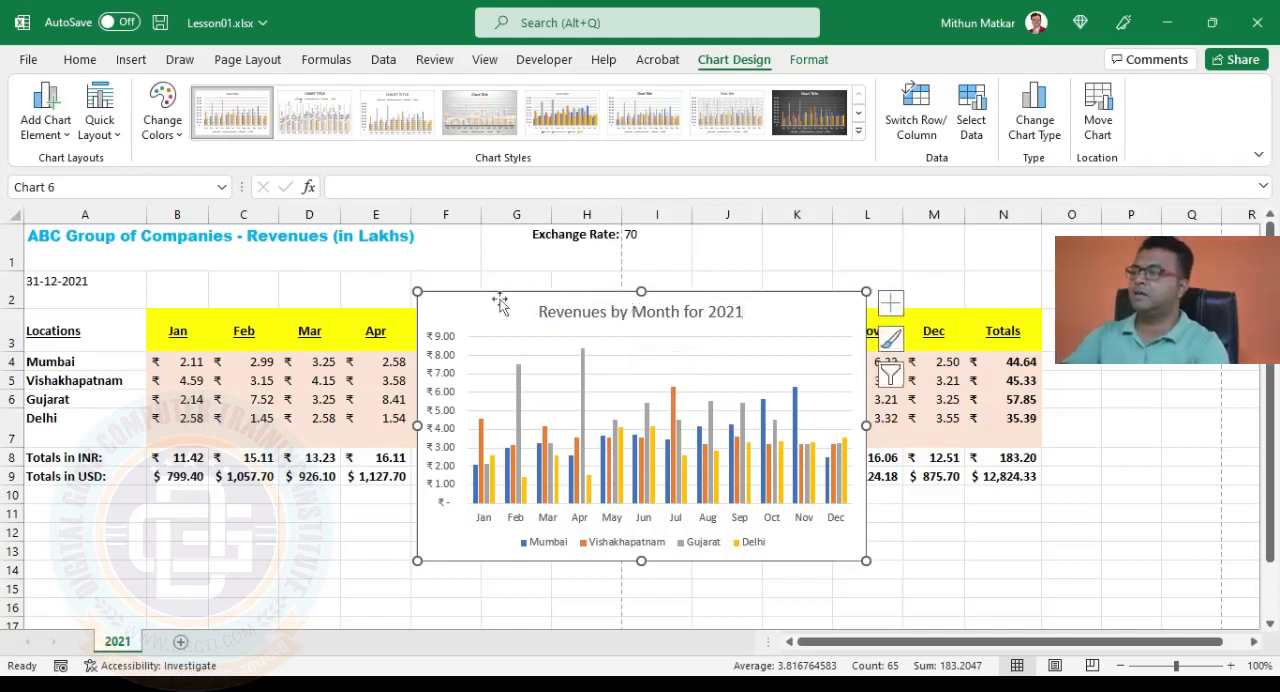
Widen the chart by extending its left edge into column A and shift it up and left over the revenue table.
left_click(891, 304)
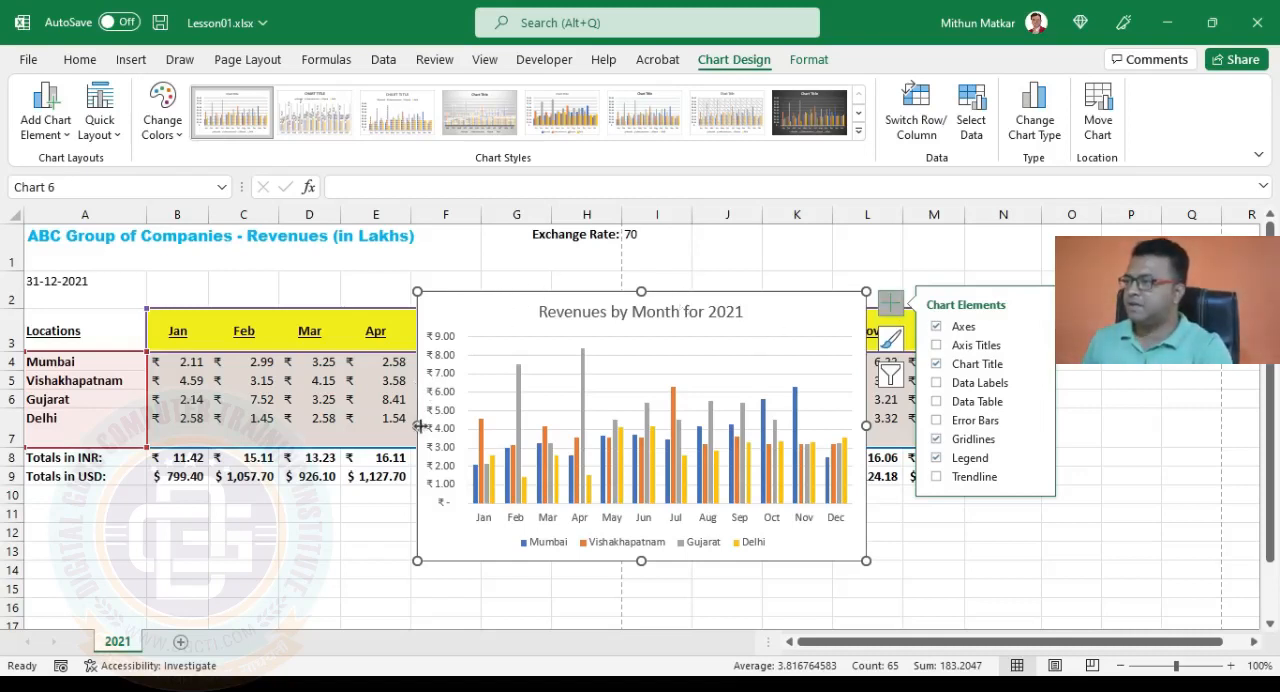
left_click_drag(418, 426, 125, 428)
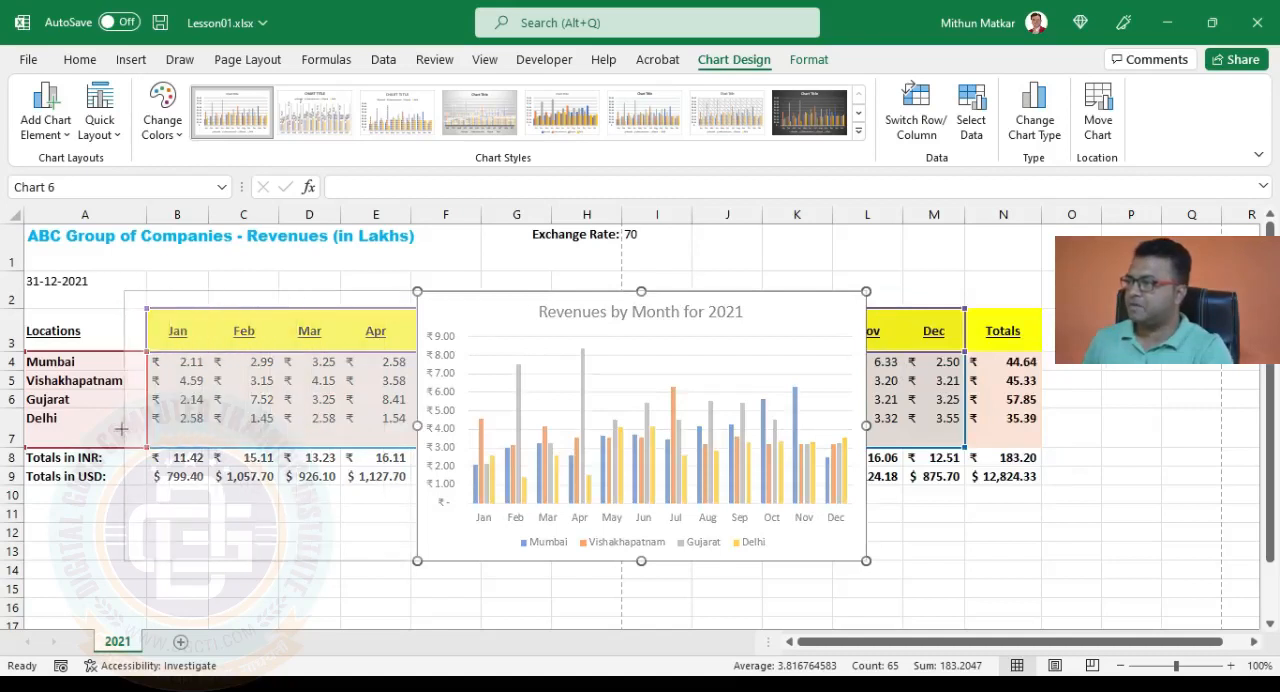
left_click_drag(494, 291, 488, 251)
left_click_drag(351, 280, 300, 277)
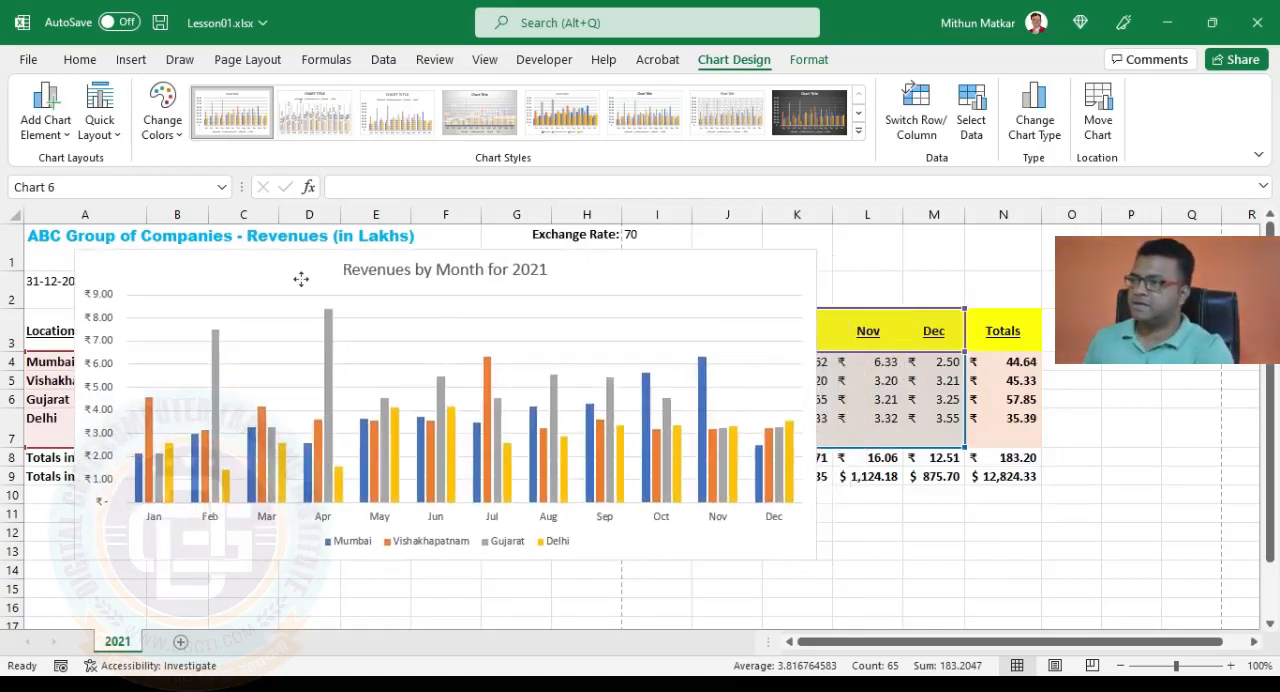
left_click(838, 265)
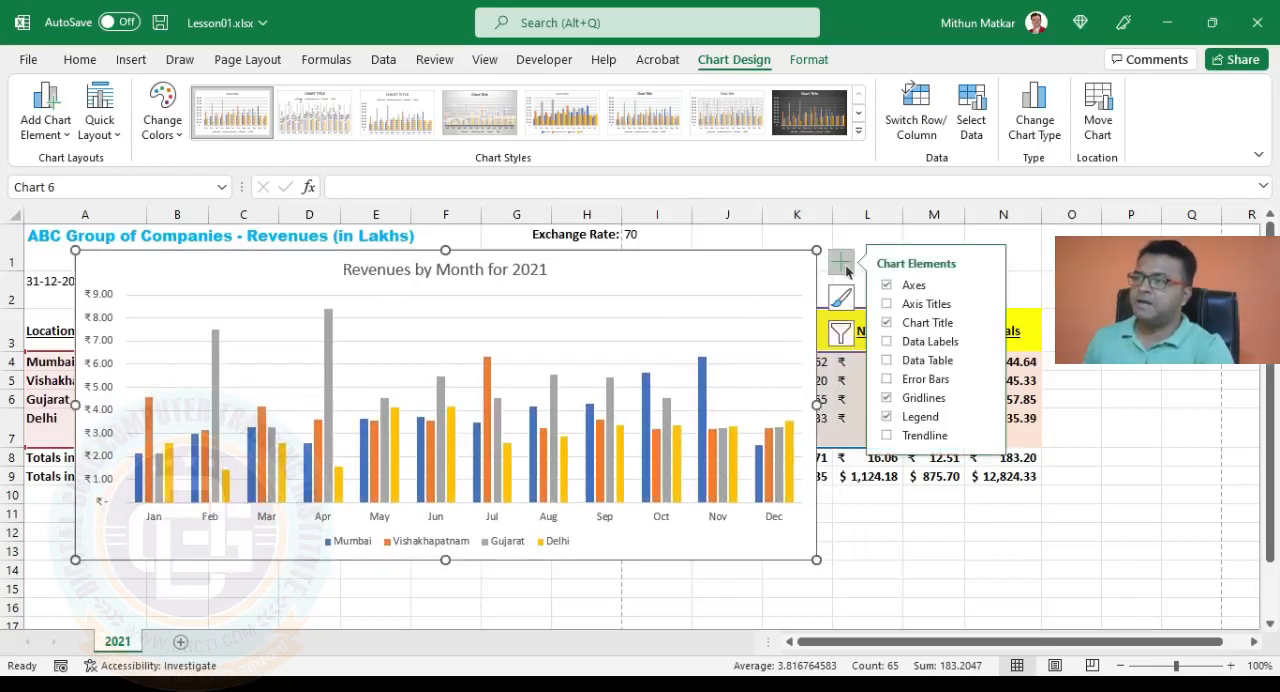
left_click_drag(772, 270, 752, 274)
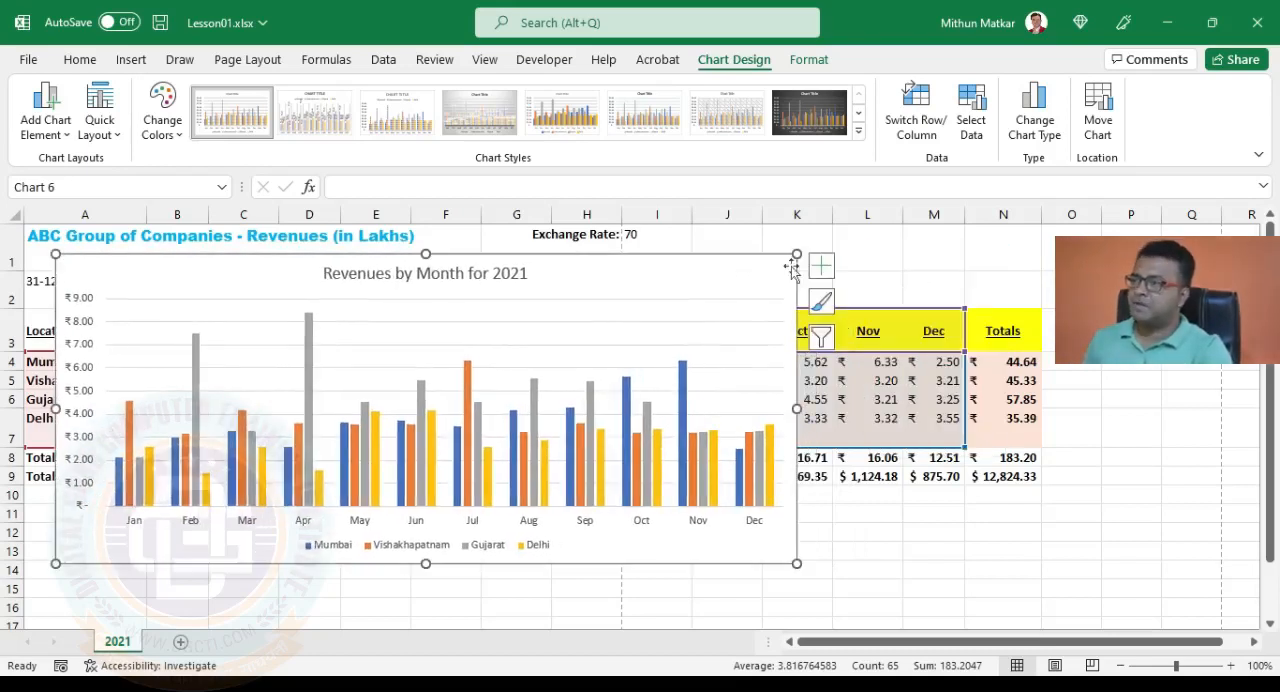
Show data labels on the chart's columns and remove them again.
left_click(820, 266)
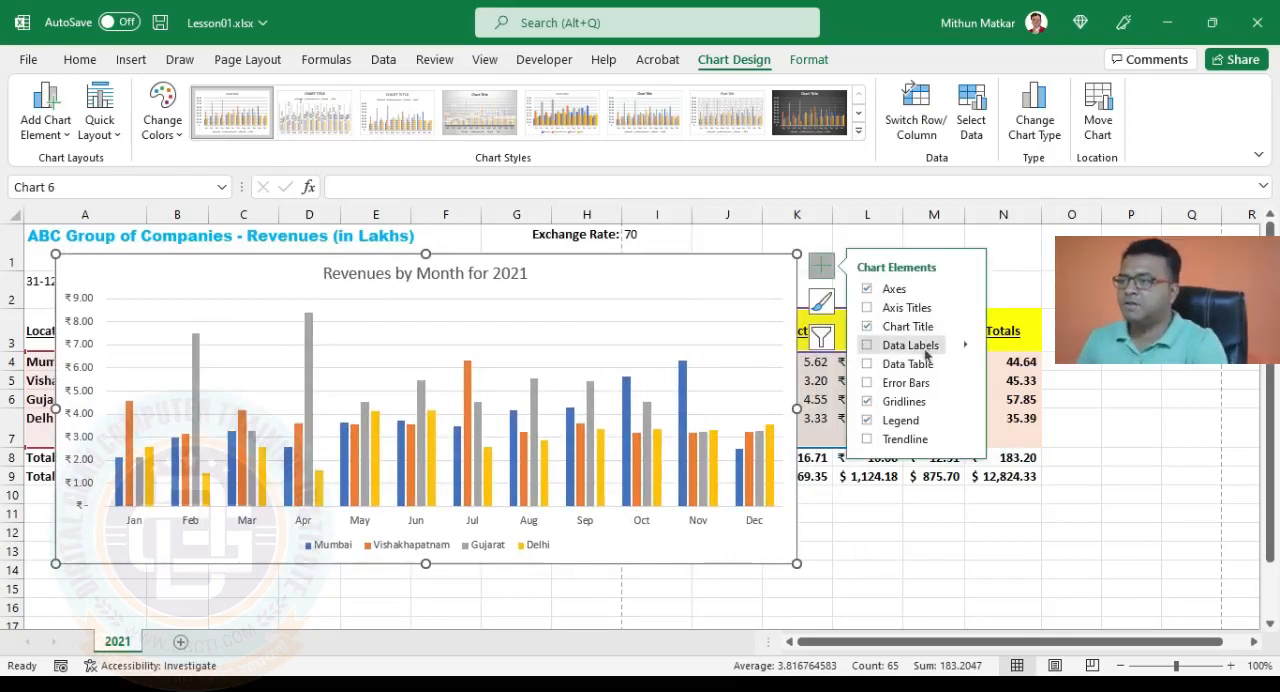
left_click(867, 346)
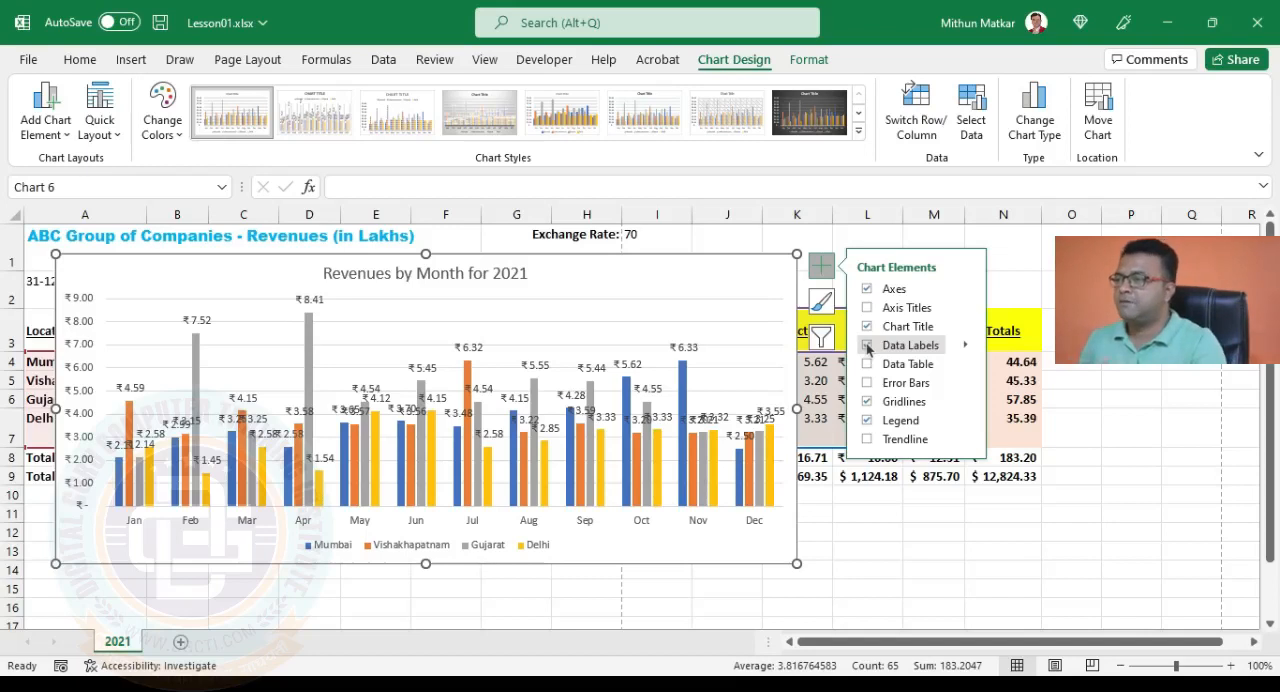
left_click(867, 345)
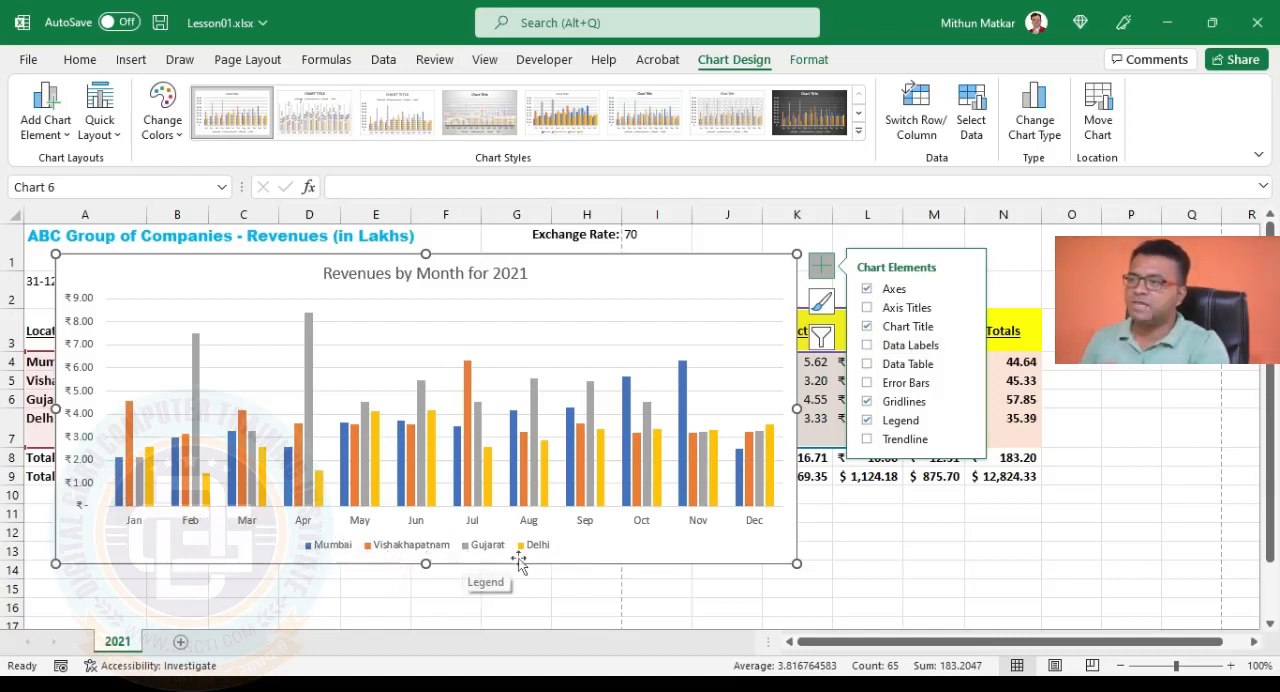
Remove the chart legend, add it back and position it at the top of the chart.
left_click(866, 421)
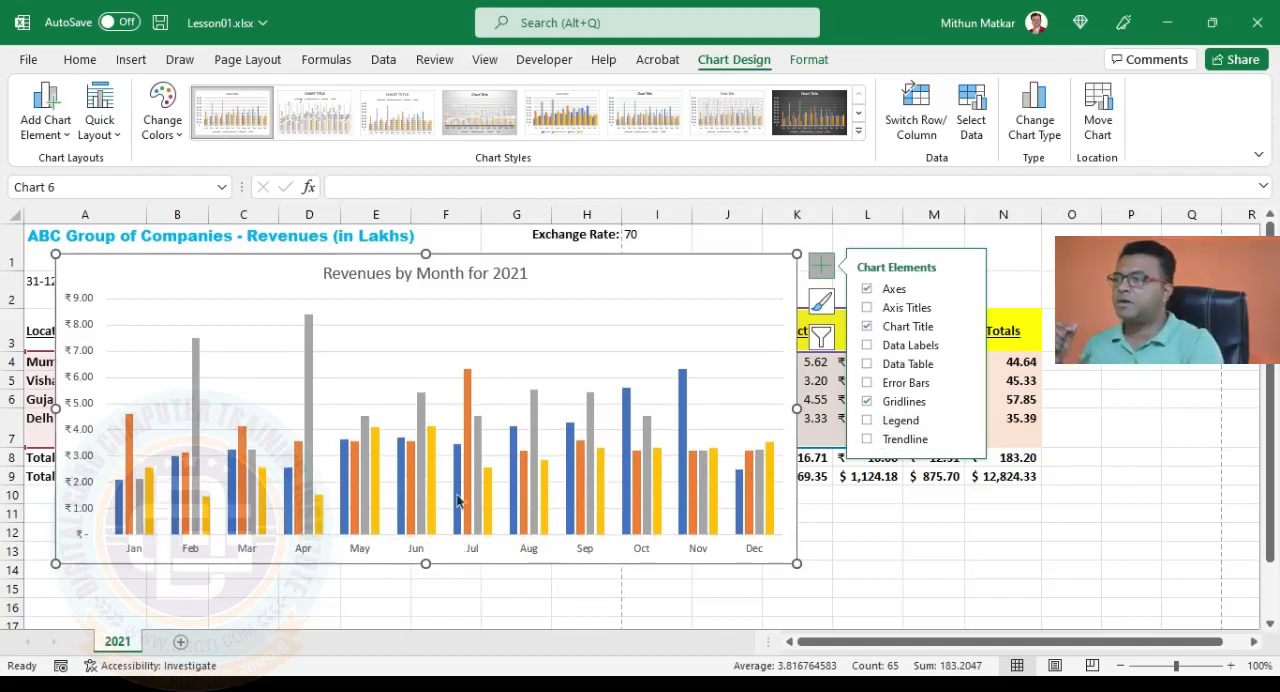
mouse_move(464, 507)
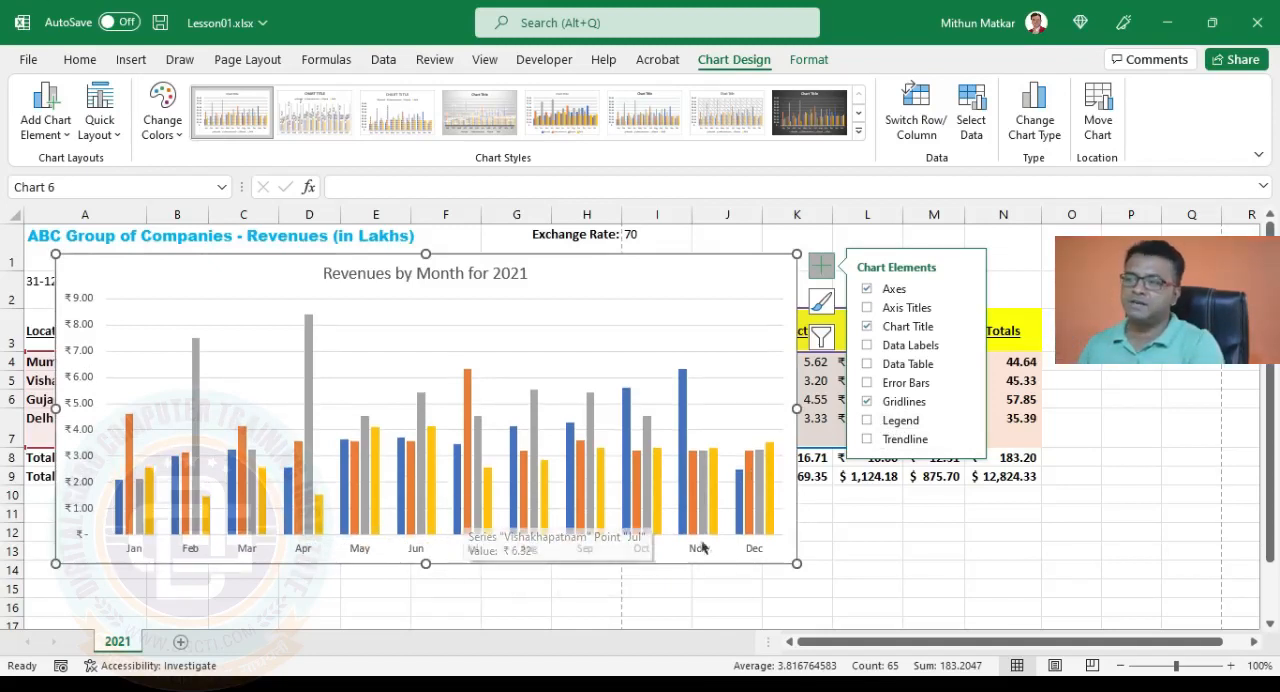
left_click(867, 421)
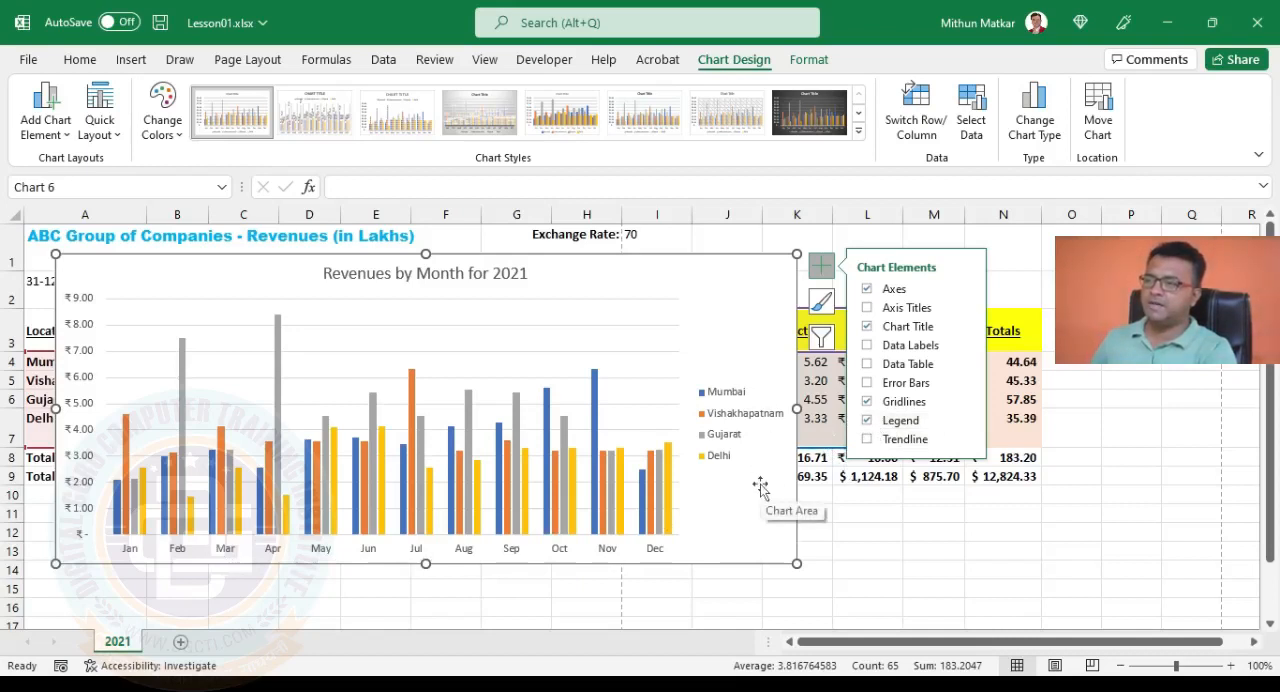
left_click(966, 426)
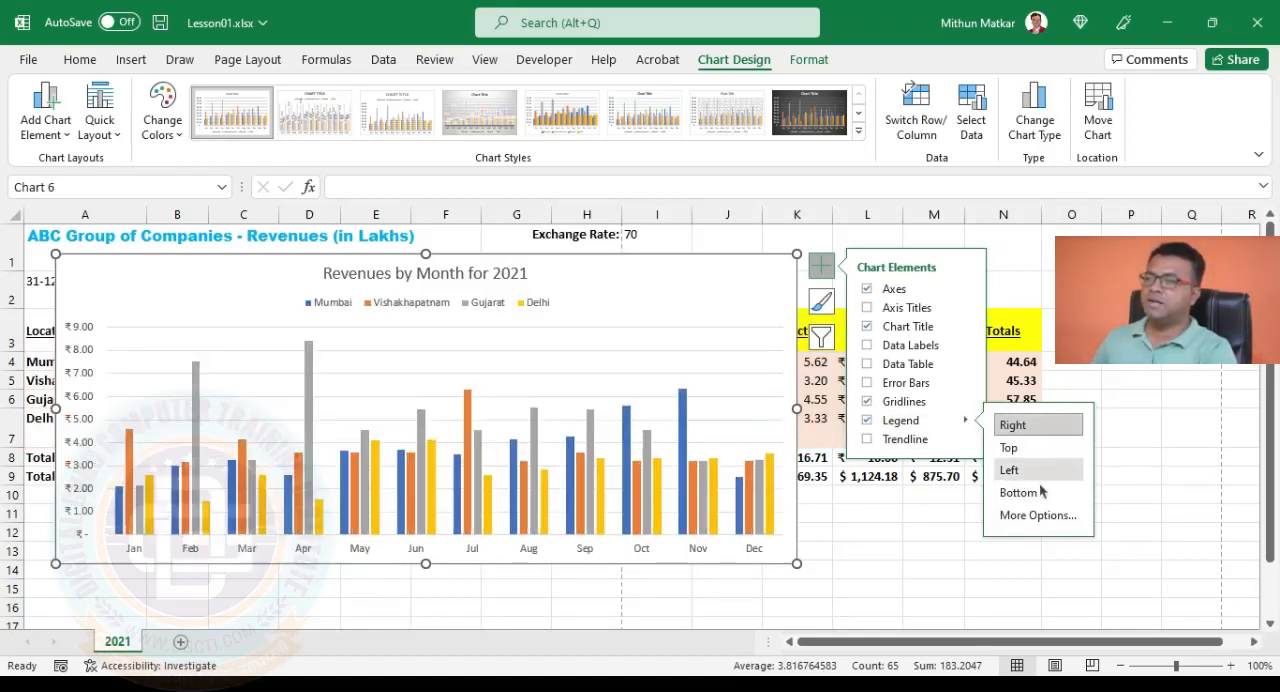
left_click(1040, 448)
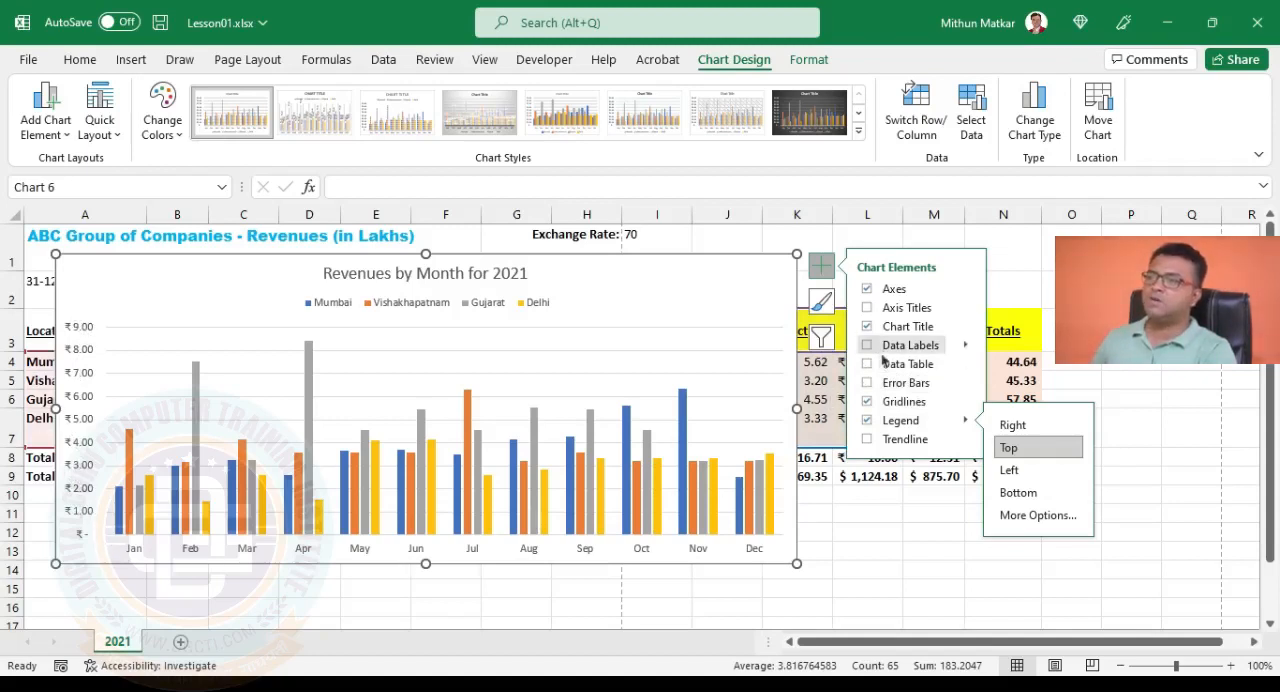
Add axis titles to the chart and set the horizontal axis title to "Months".
left_click(868, 309)
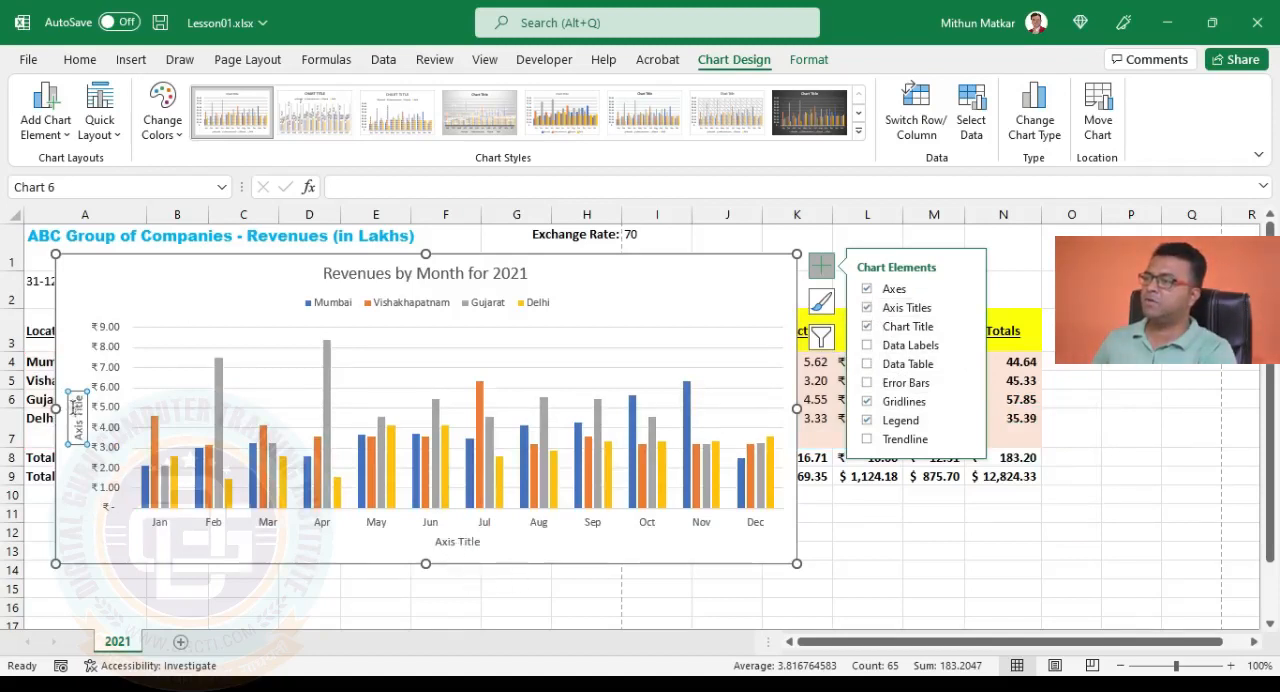
left_click(466, 544)
double_click(466, 544)
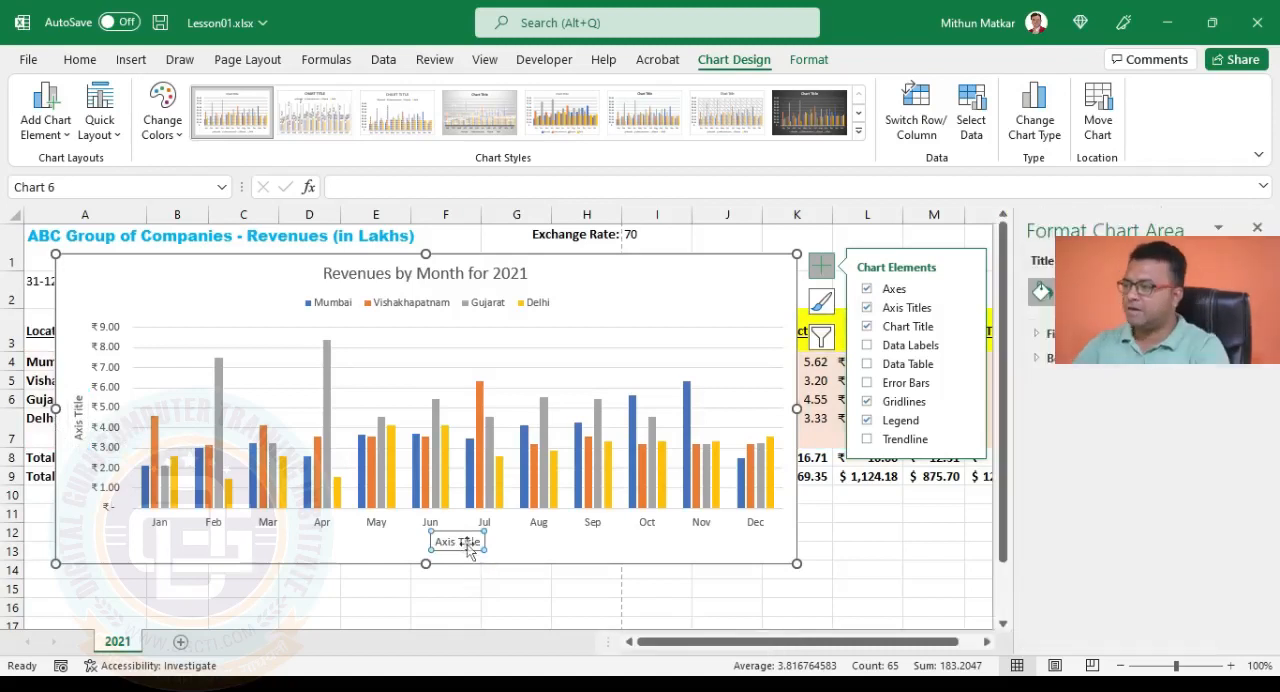
key("ctrl+a")
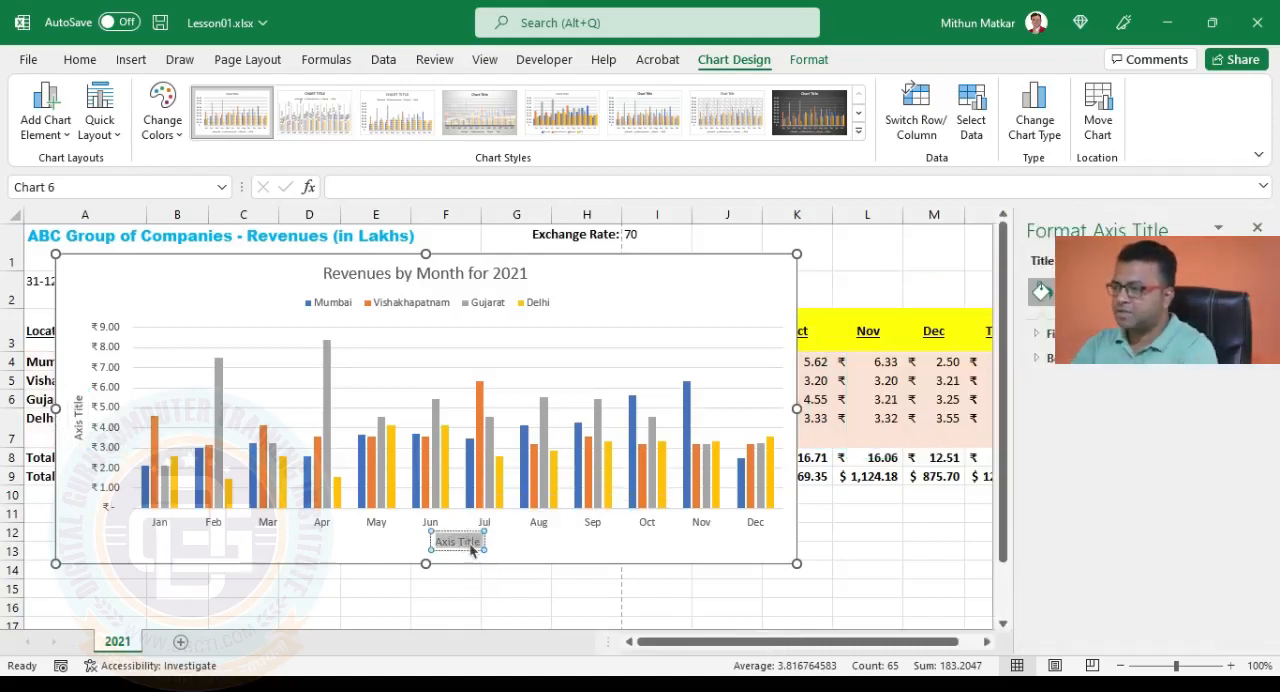
type("months")
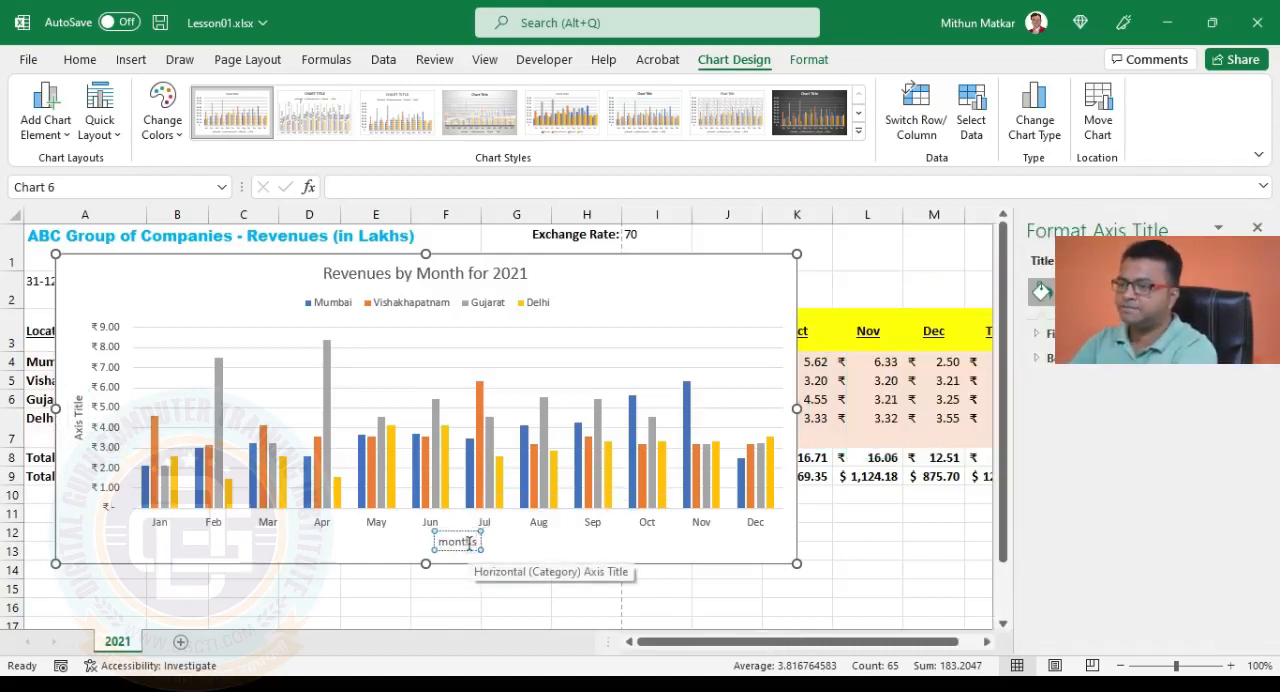
key("Home")
key("Delete")
type("M")
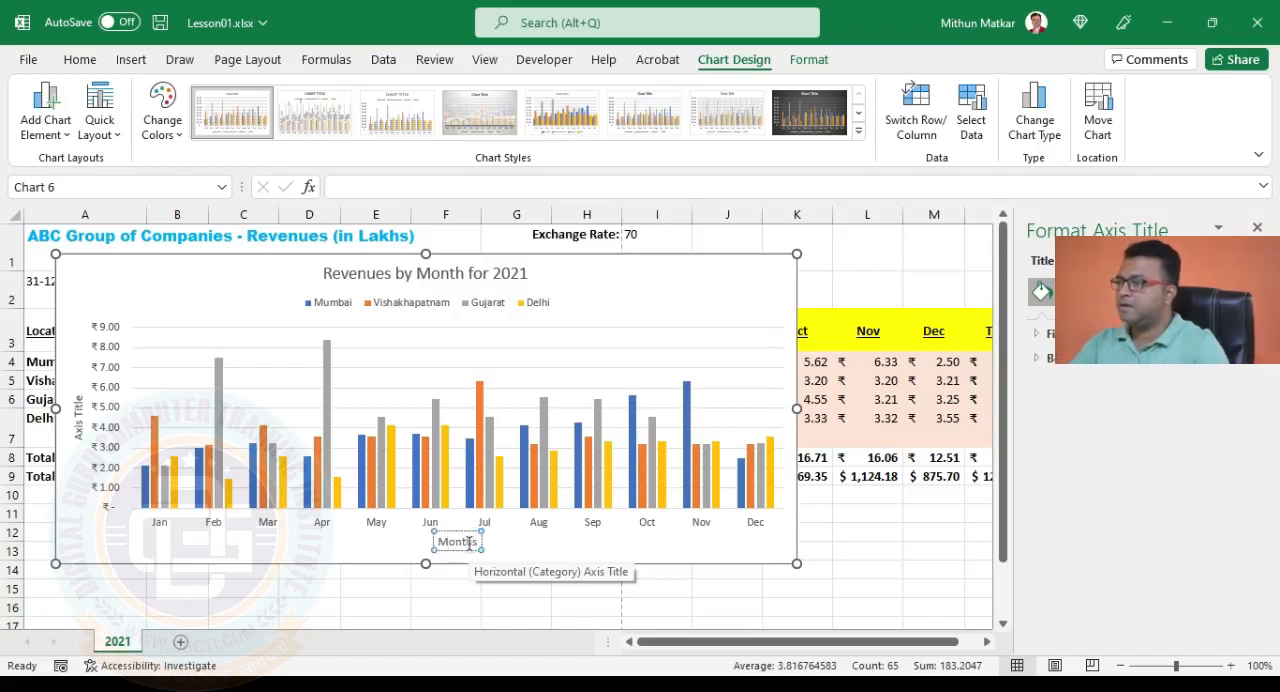
Set the vertical axis title to "Revenues in Lakhs".
left_click(80, 414)
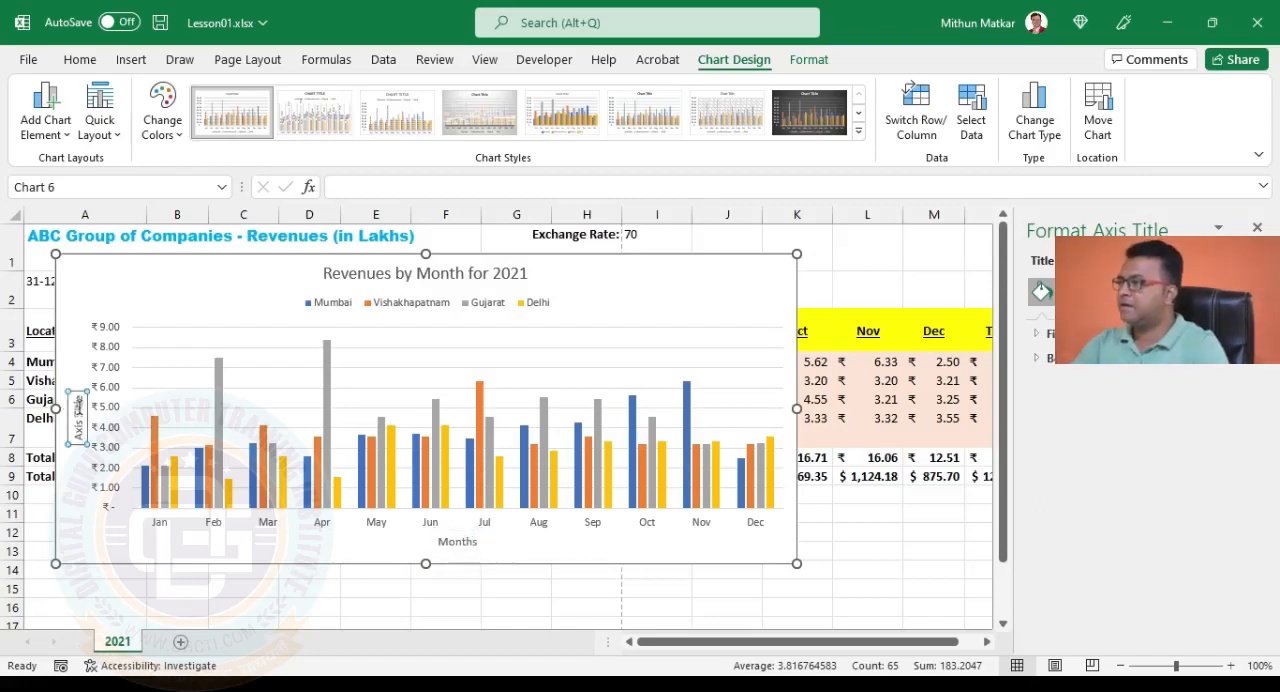
triple_click(82, 414)
type("Reven")
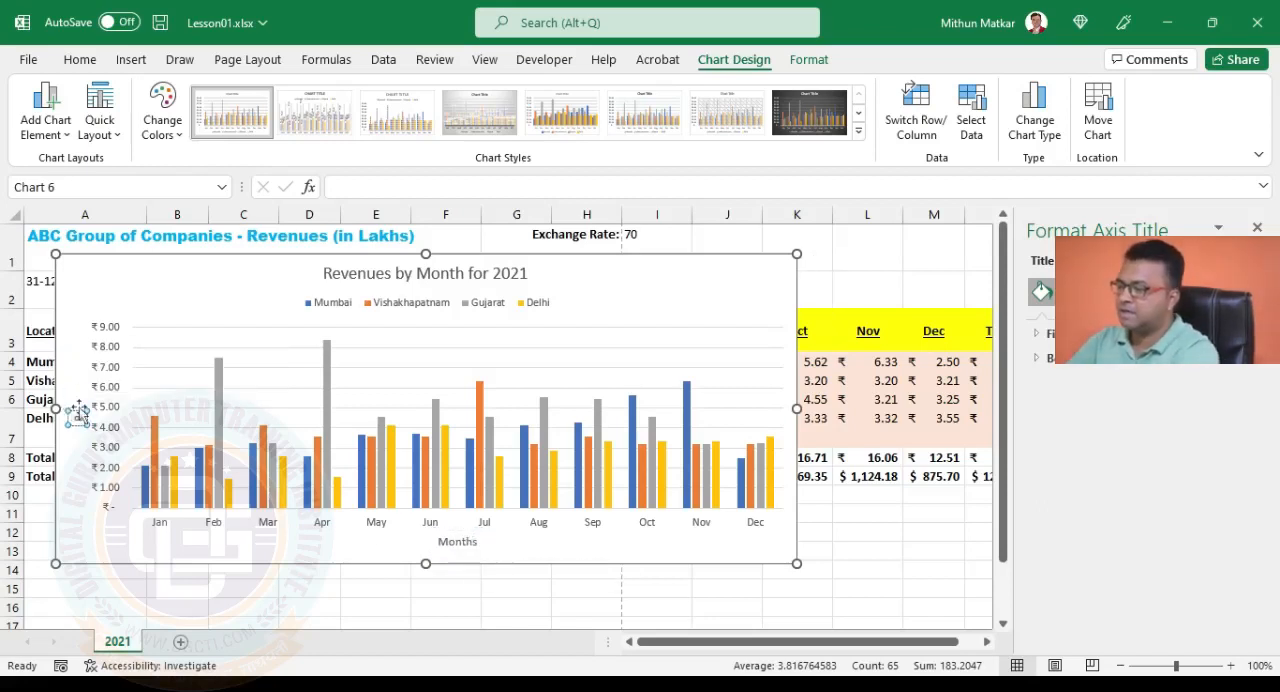
type("ues in")
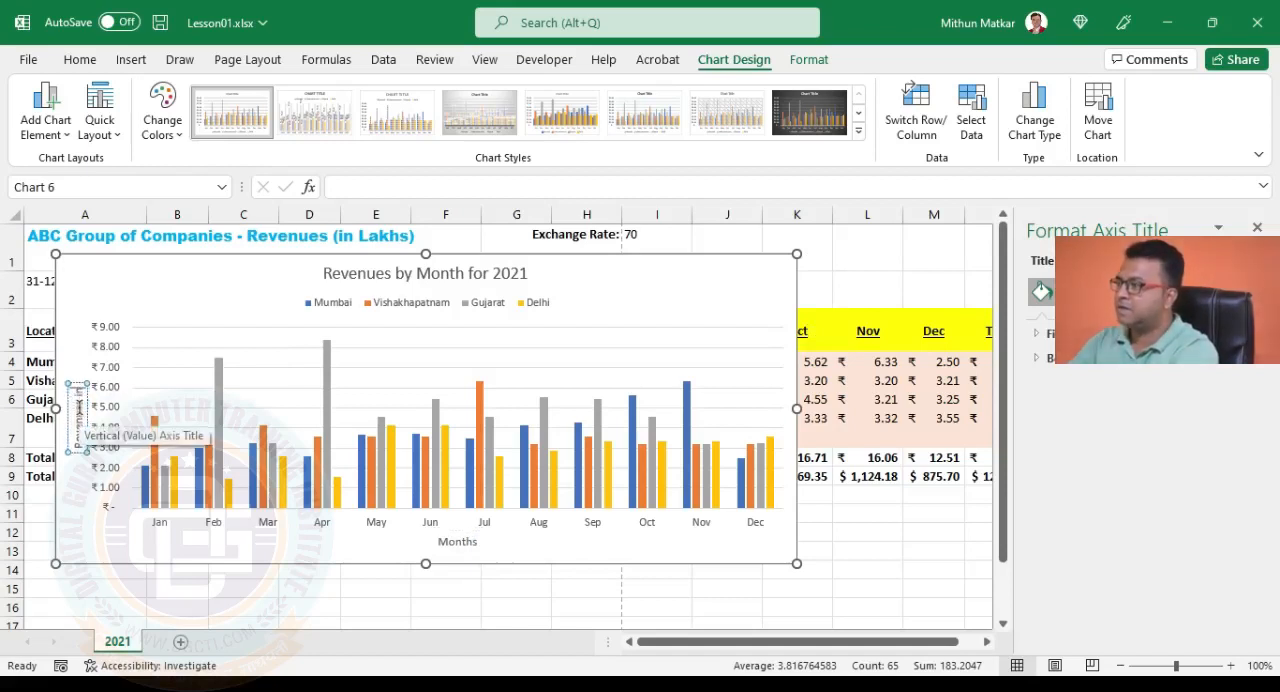
type(" Lakh")
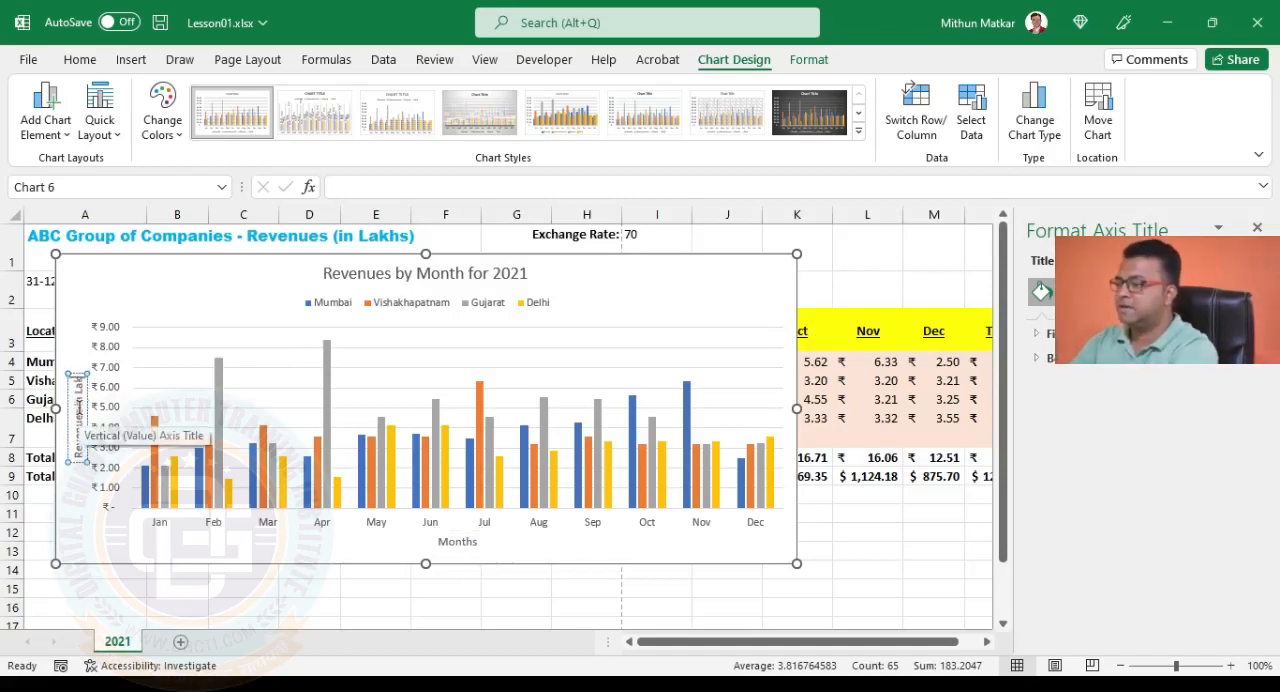
type("s")
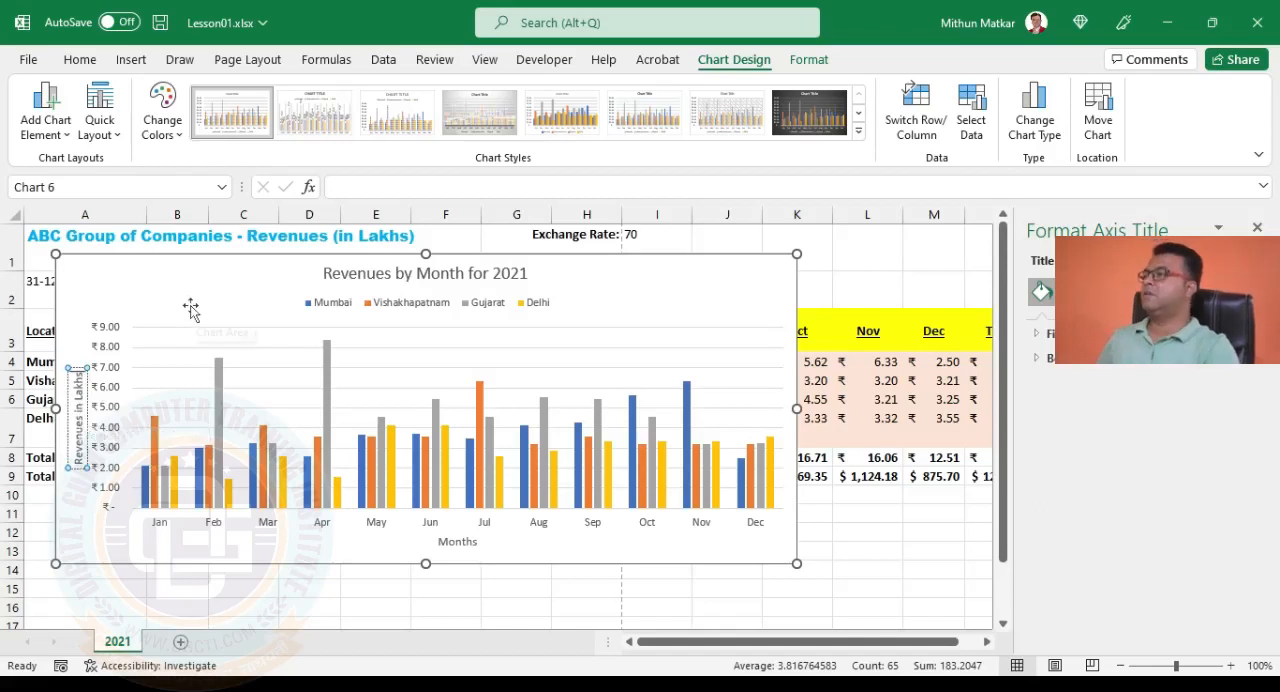
left_click(240, 305)
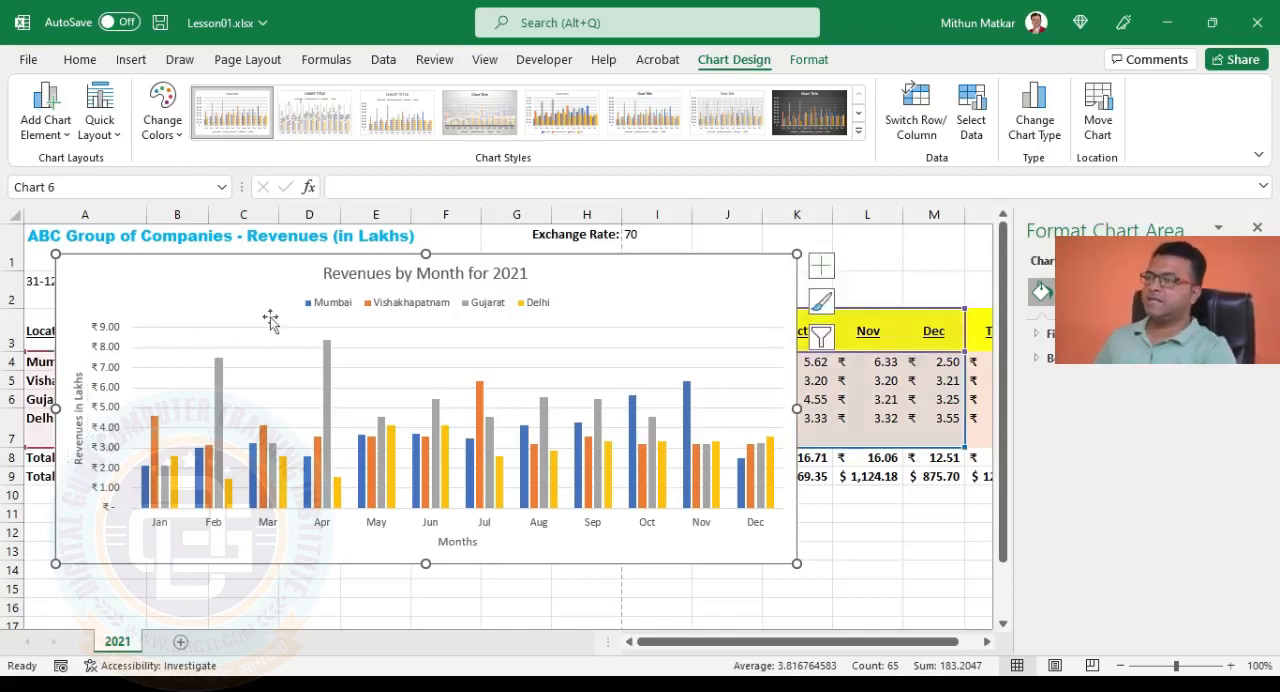
Preview the colorful and monochromatic color palettes on the chart without applying any.
left_click(822, 270)
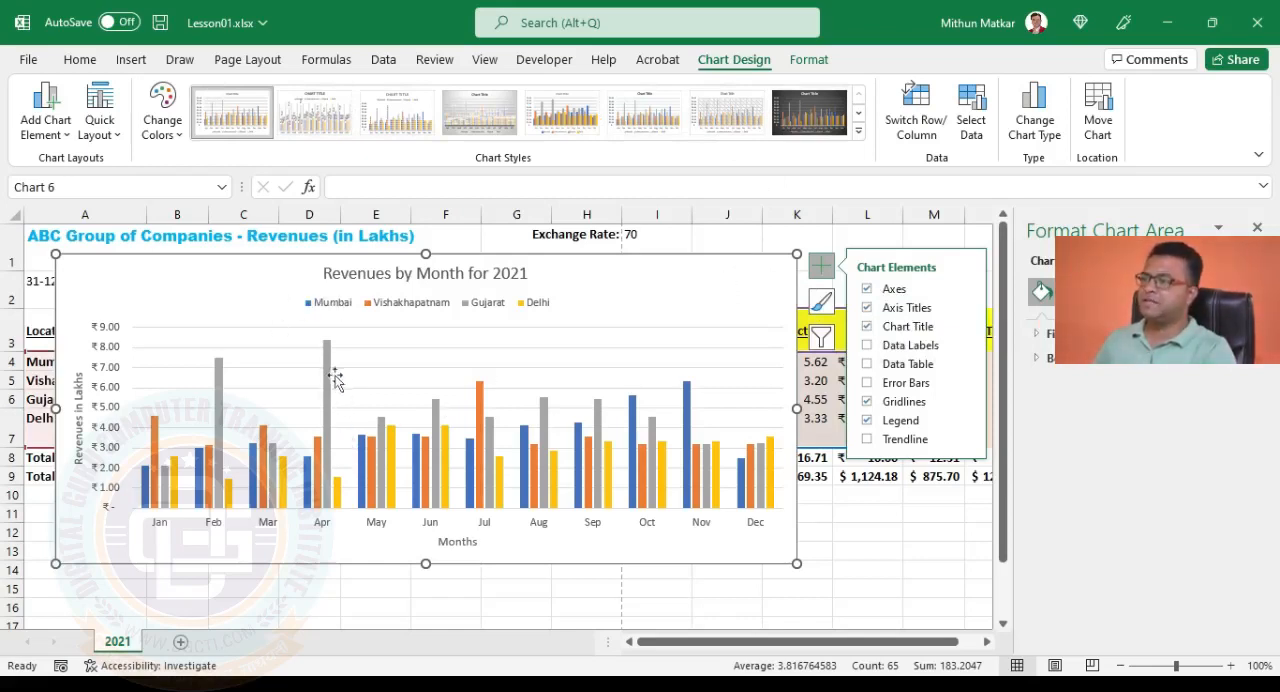
mouse_move(333, 368)
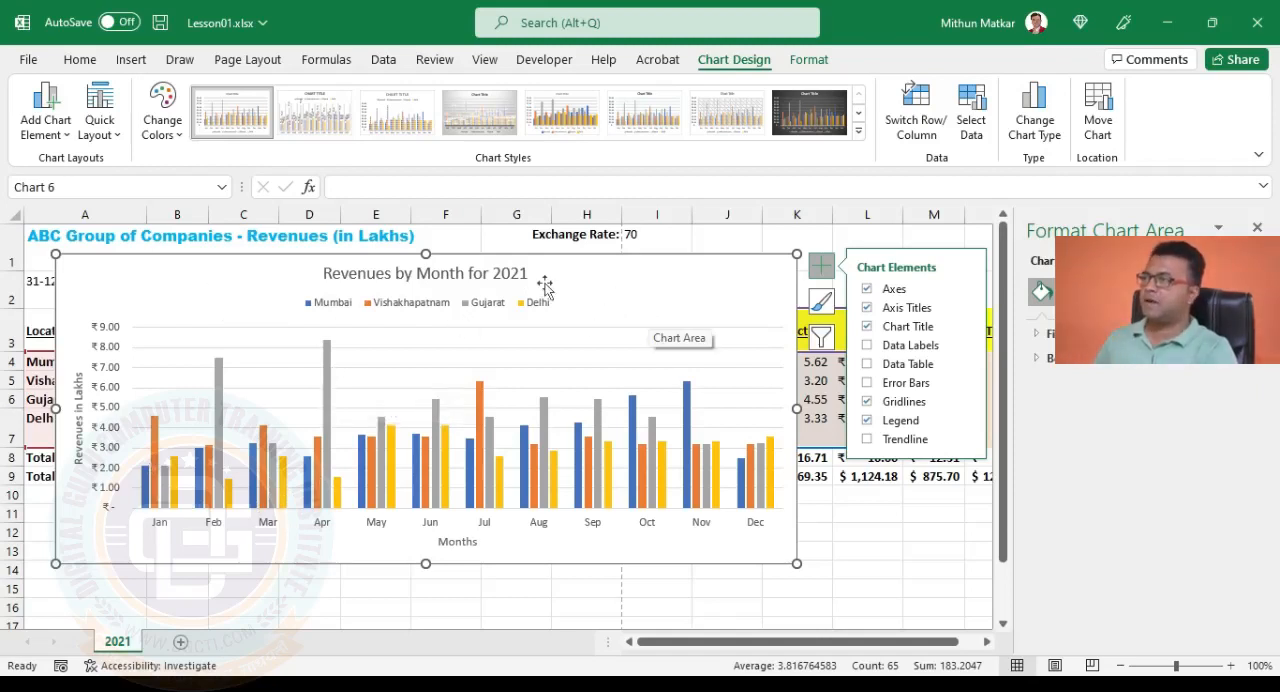
left_click(165, 125)
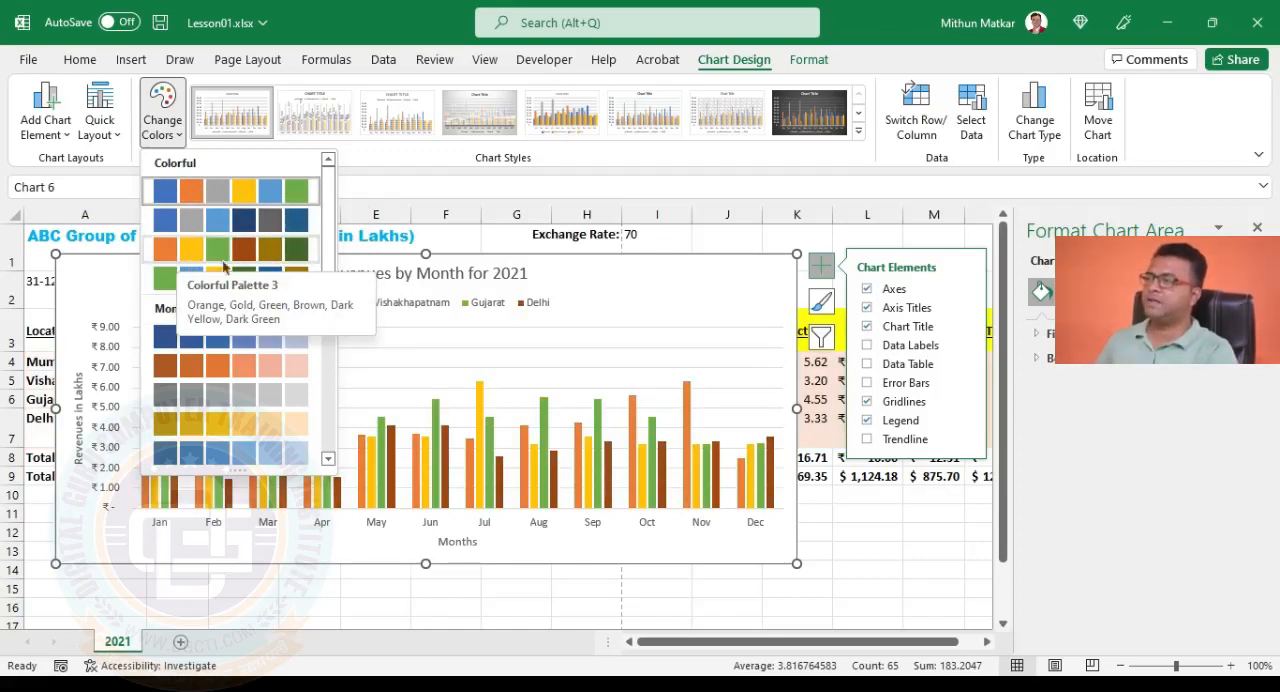
scroll(245, 240, "down", 5)
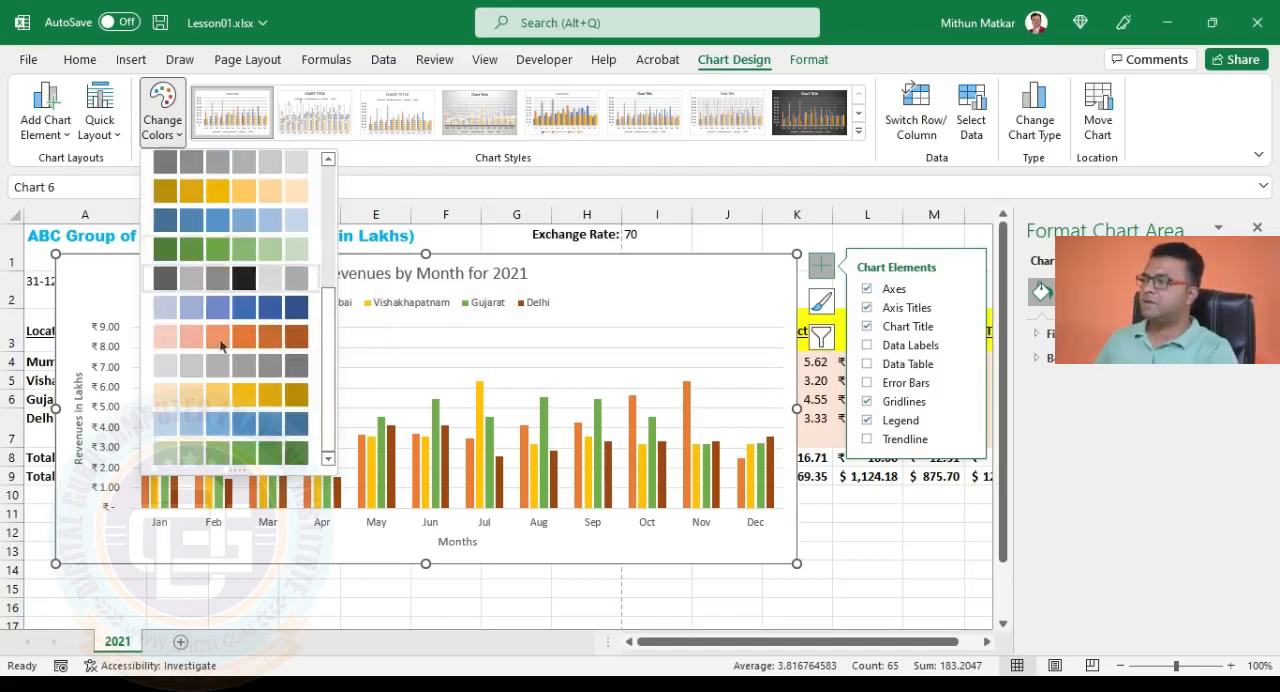
scroll(216, 450, "up", 5)
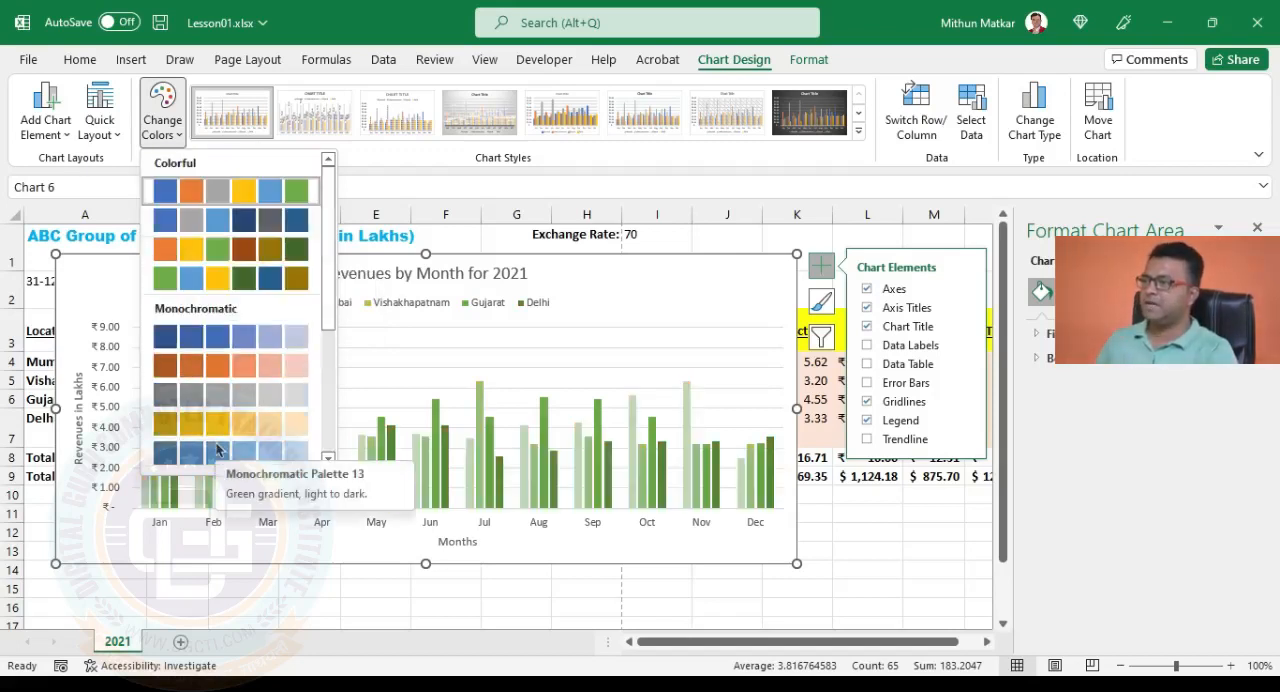
left_click(581, 277)
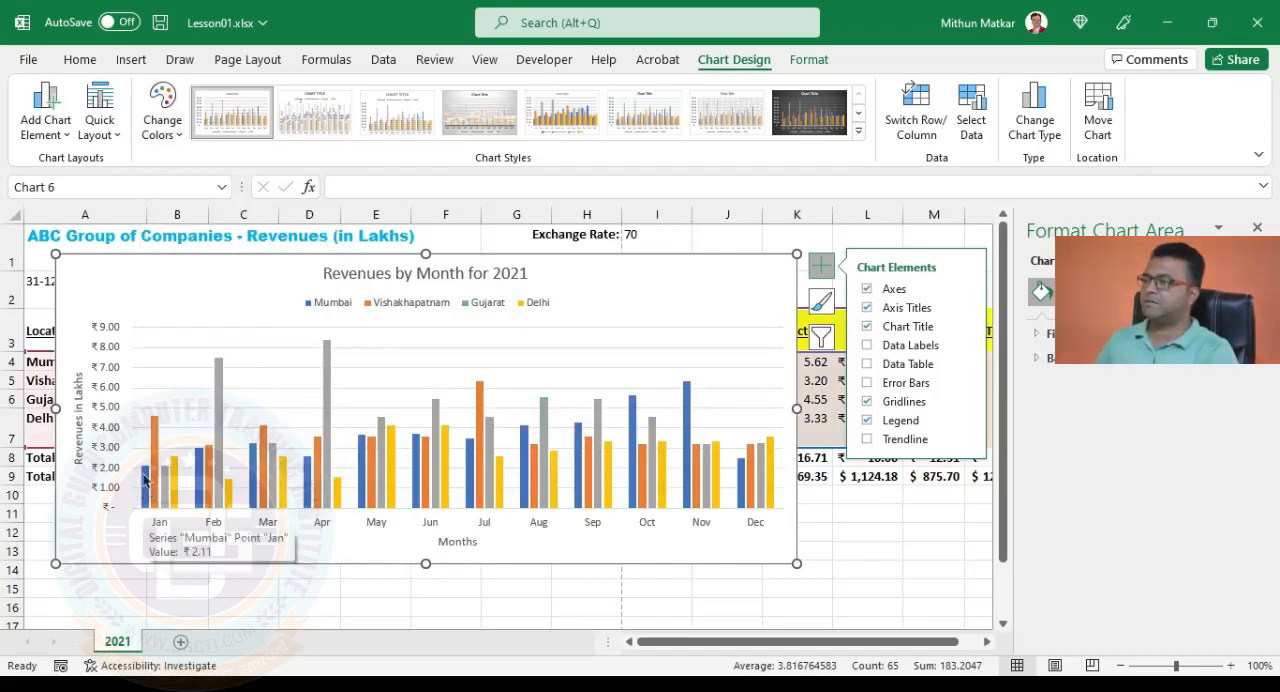
Fill the Mumbai series columns with the standard red color.
left_click(144, 480)
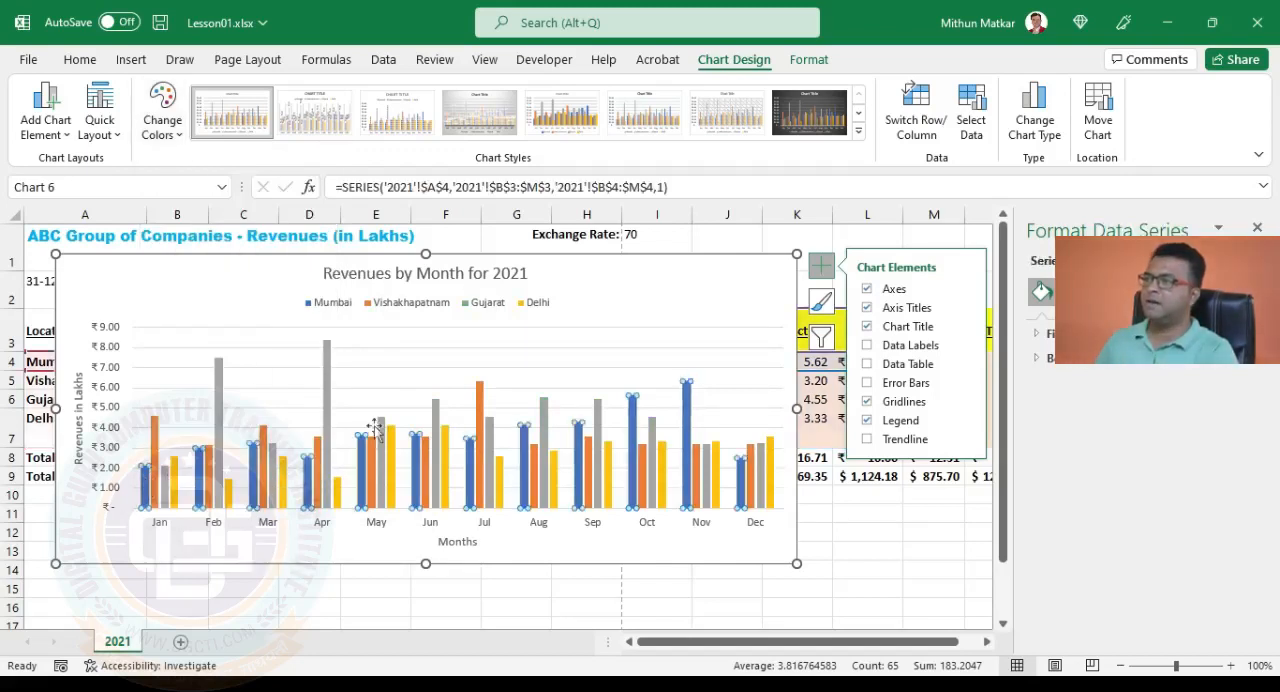
left_click(802, 62)
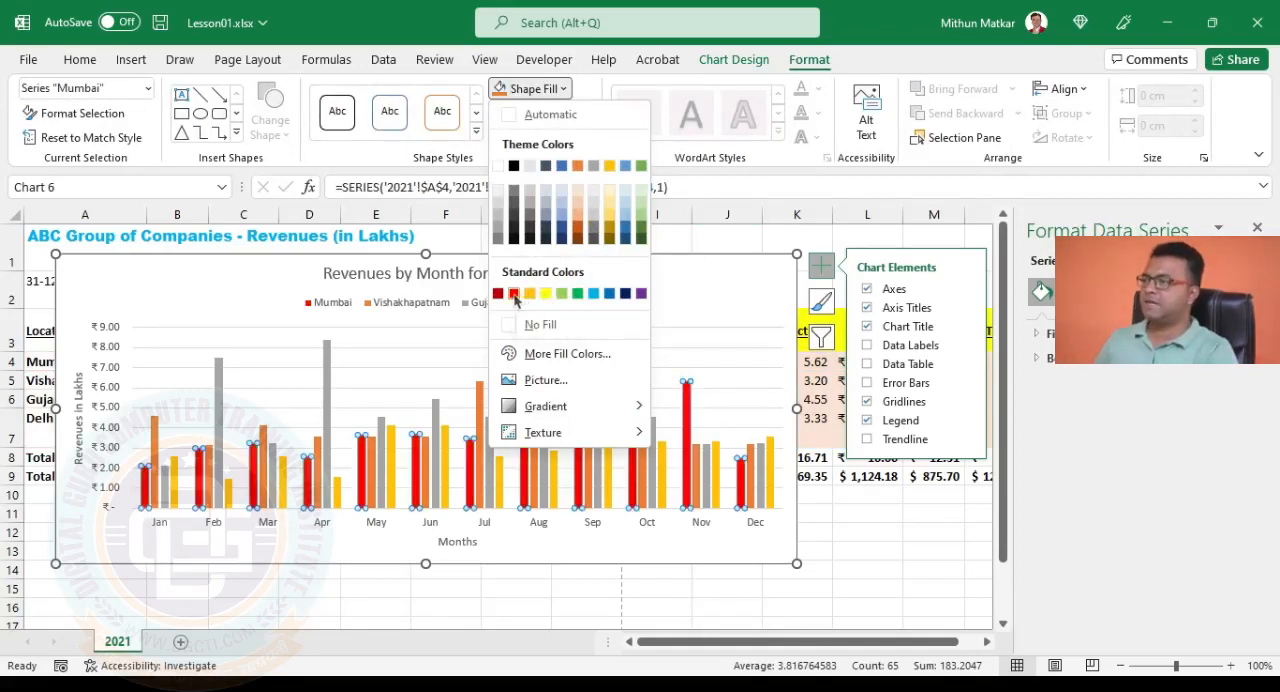
left_click(513, 294)
Fill the Vishakhapatnam series columns with the standard green color.
left_click(155, 437)
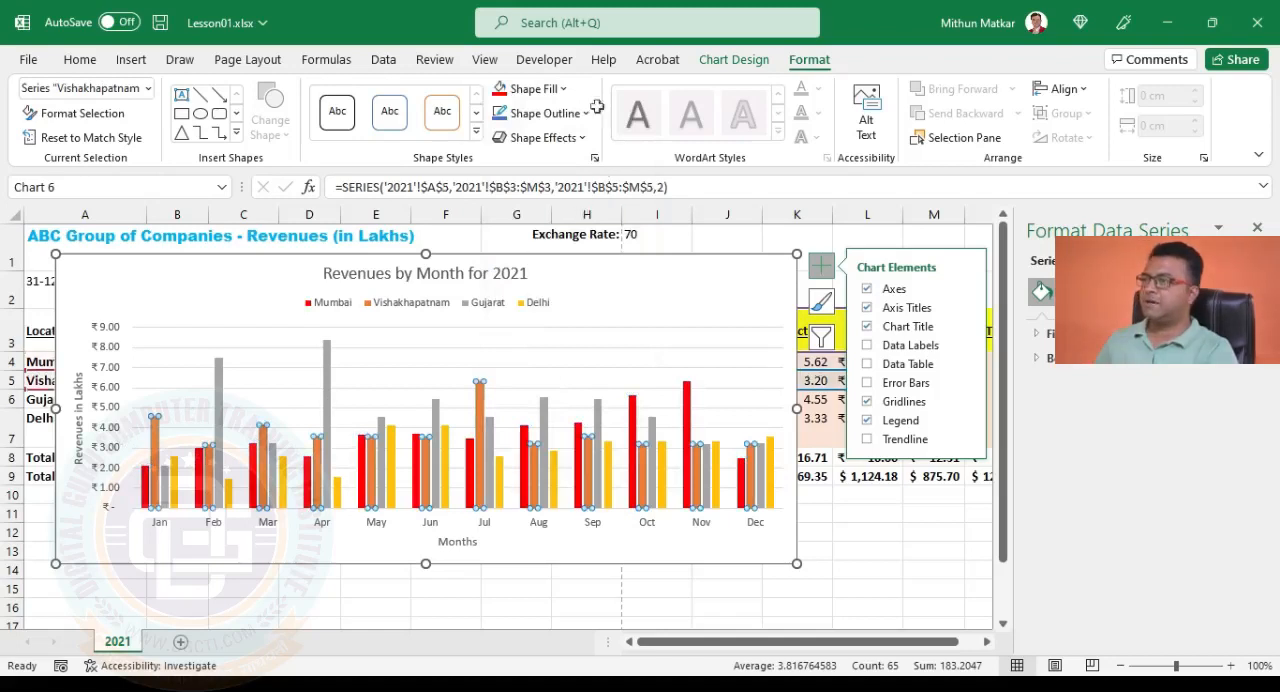
left_click(534, 89)
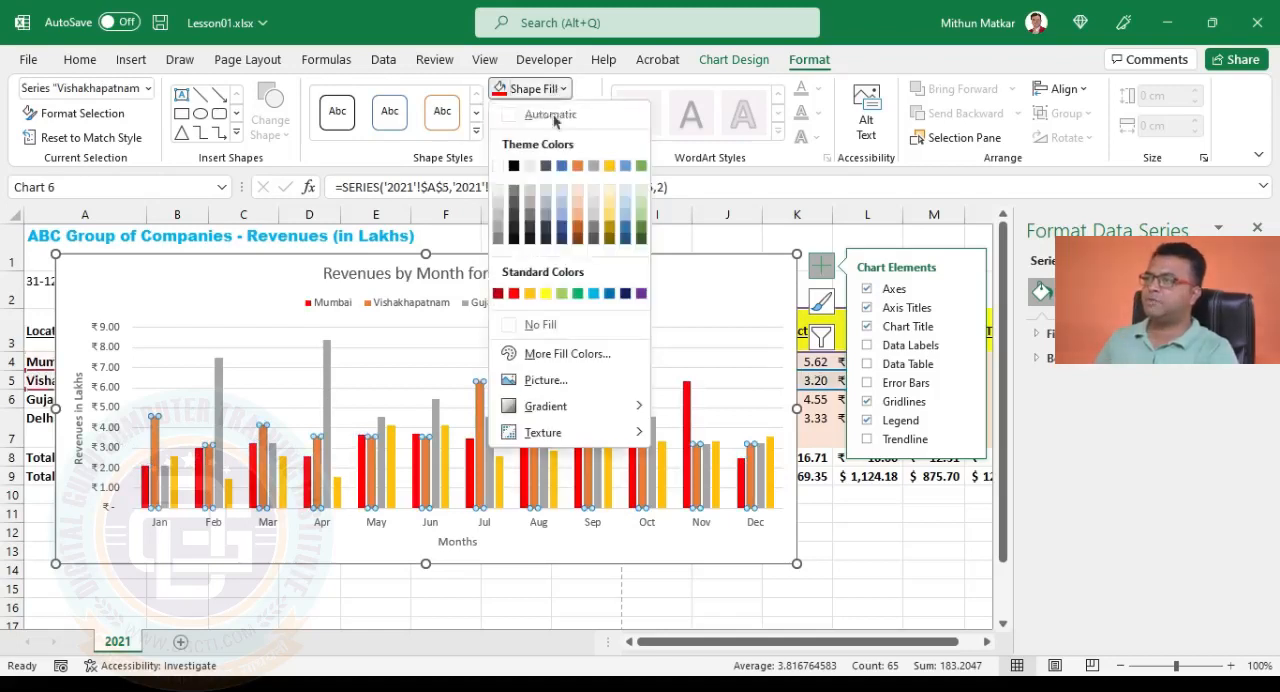
left_click(577, 294)
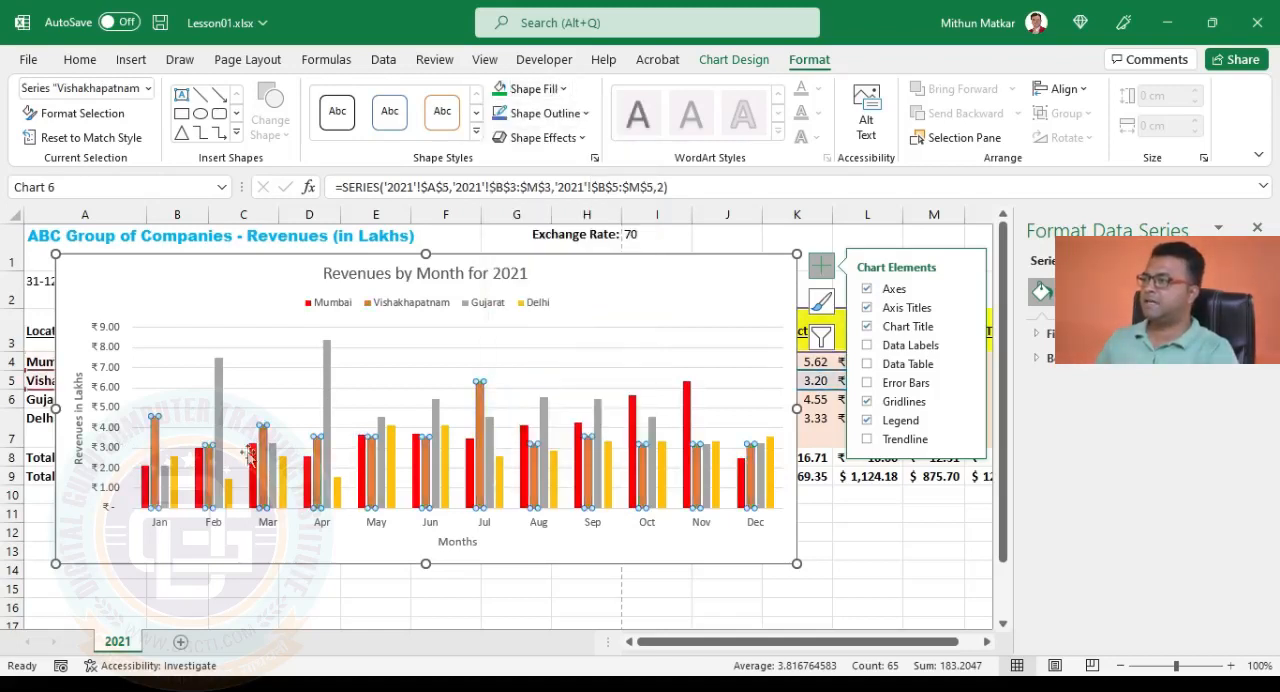
Fill the Gujarat series columns with the standard yellow color and select the whole chart area.
left_click(273, 470)
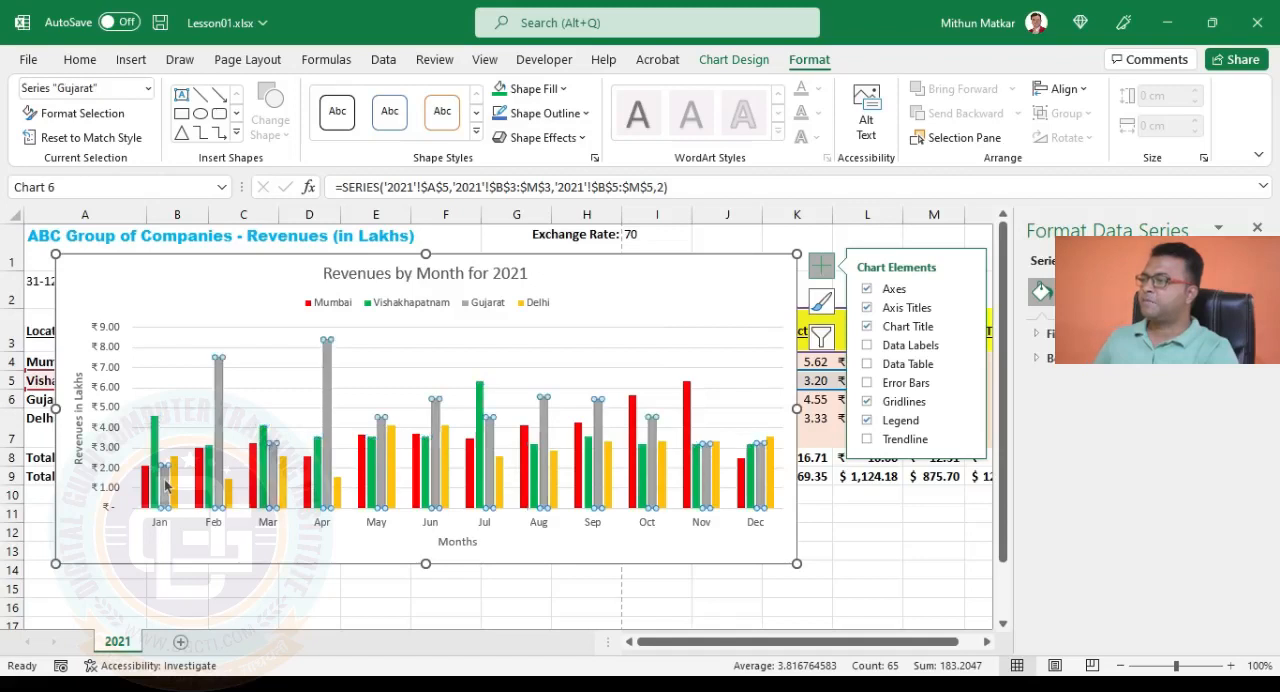
left_click(530, 89)
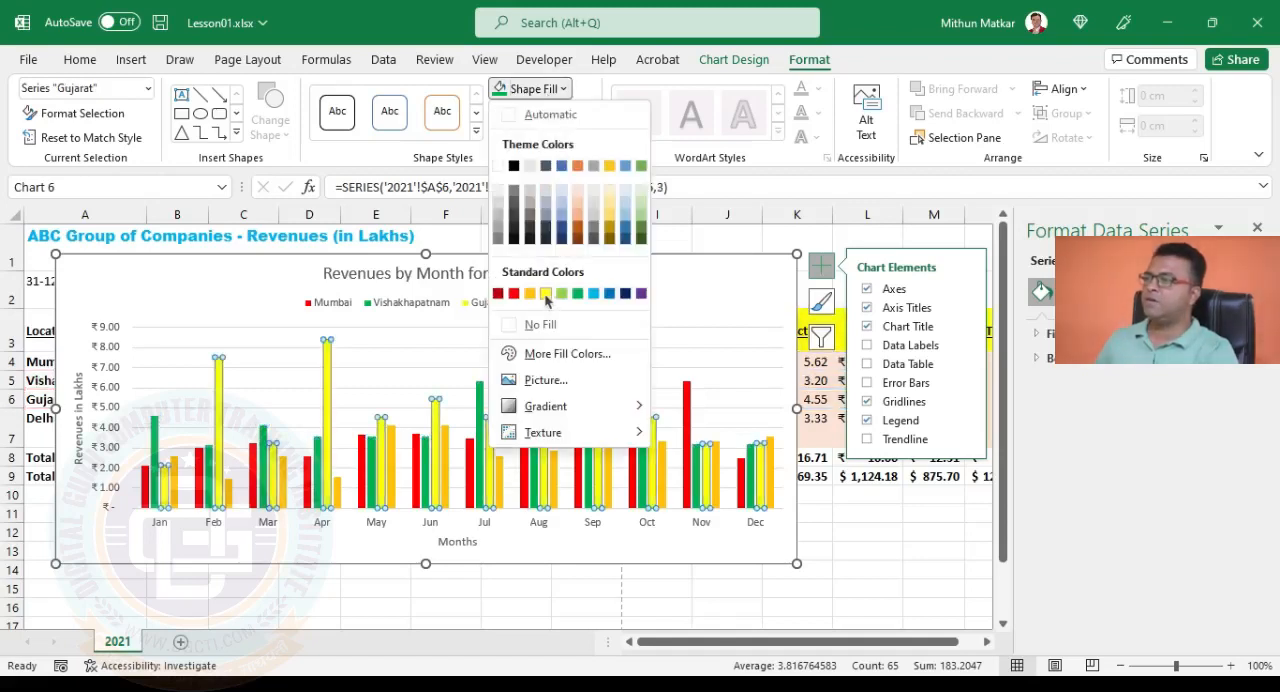
left_click(546, 294)
left_click(265, 284)
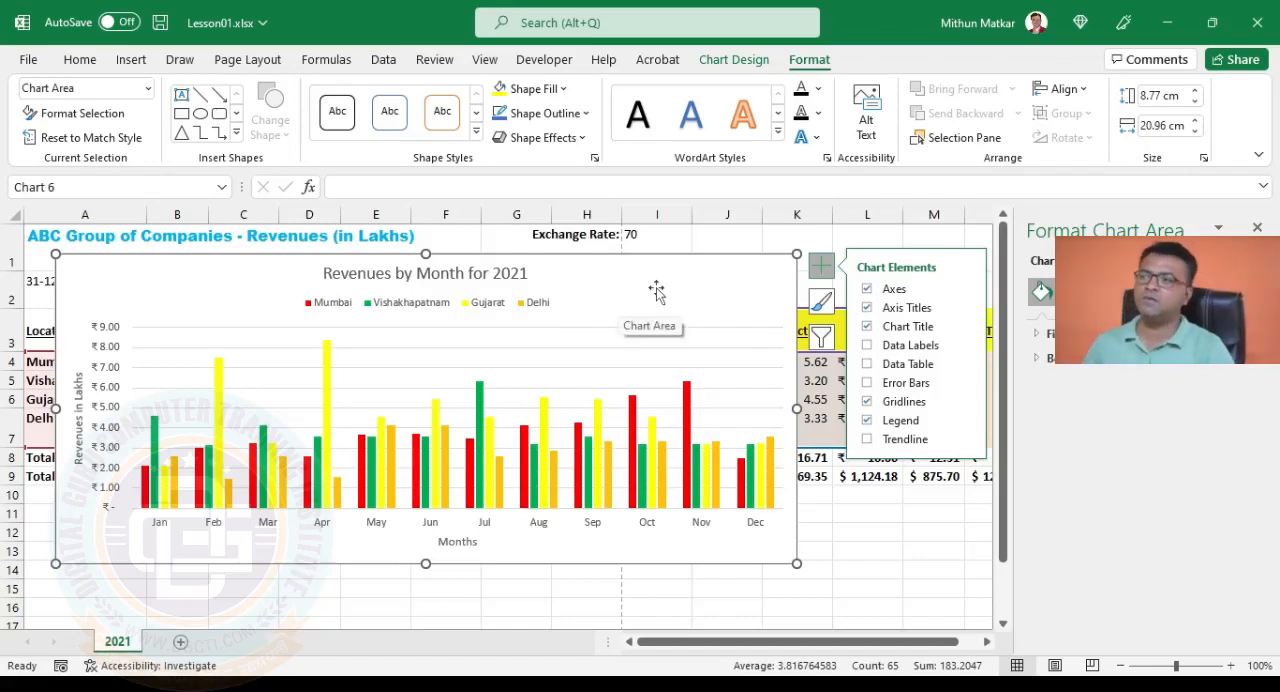
left_click(866, 306)
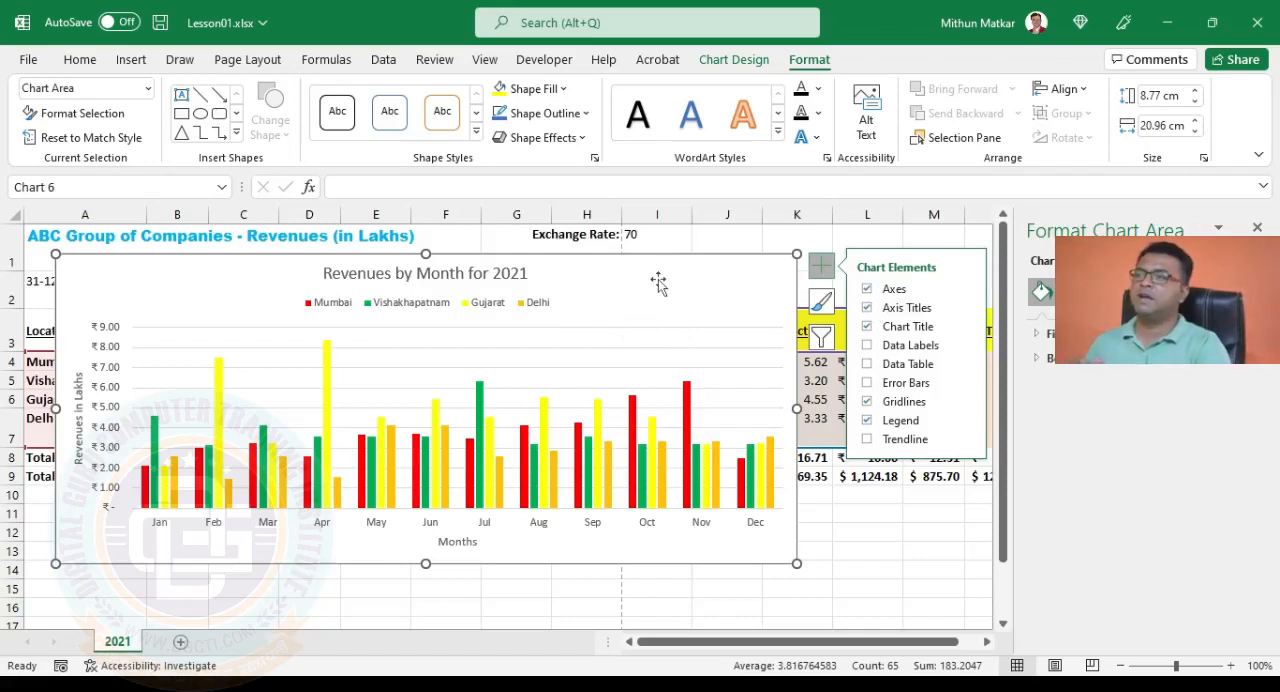